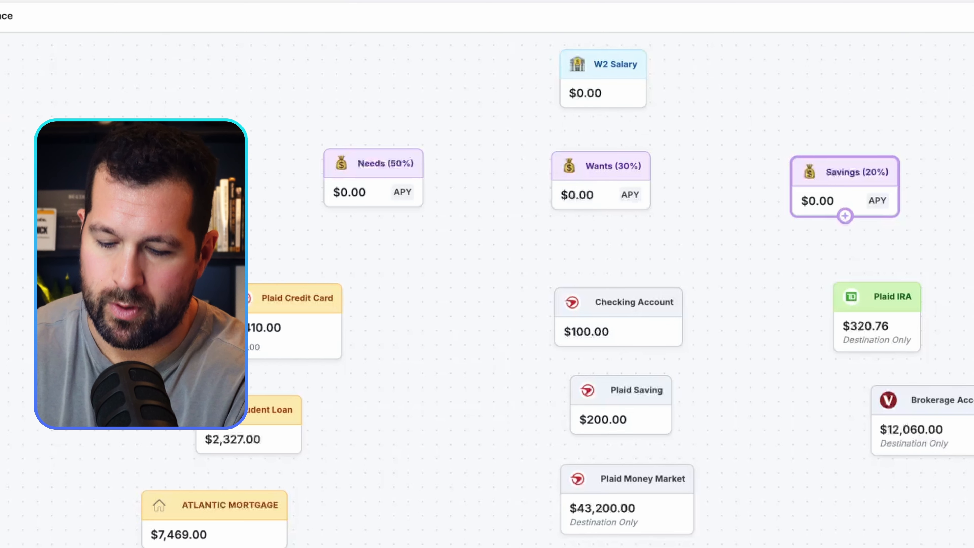
Create an incoming funds rule from W2 Salary that transfers 50% of incoming funds to the Needs (50%) pod.
left_click(603, 78)
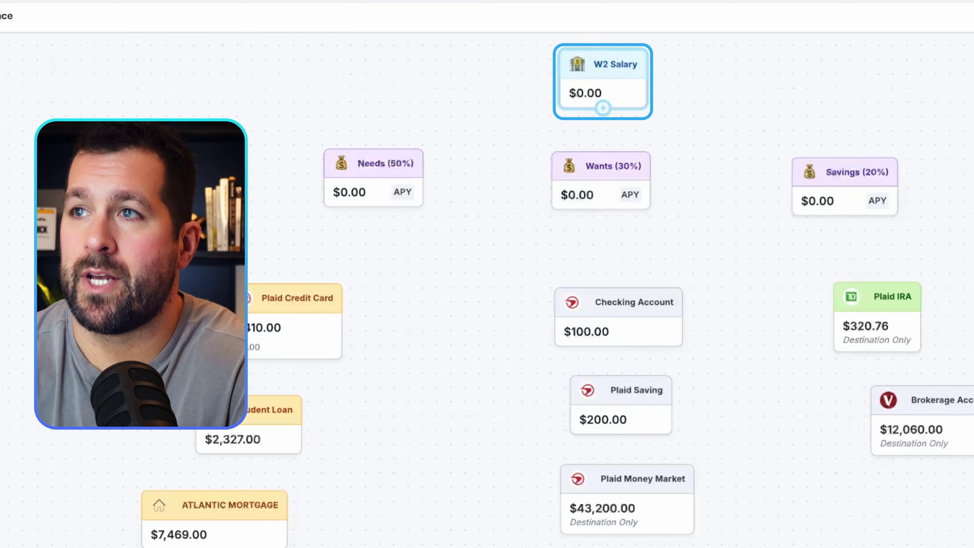
left_click_drag(602, 108, 373, 154)
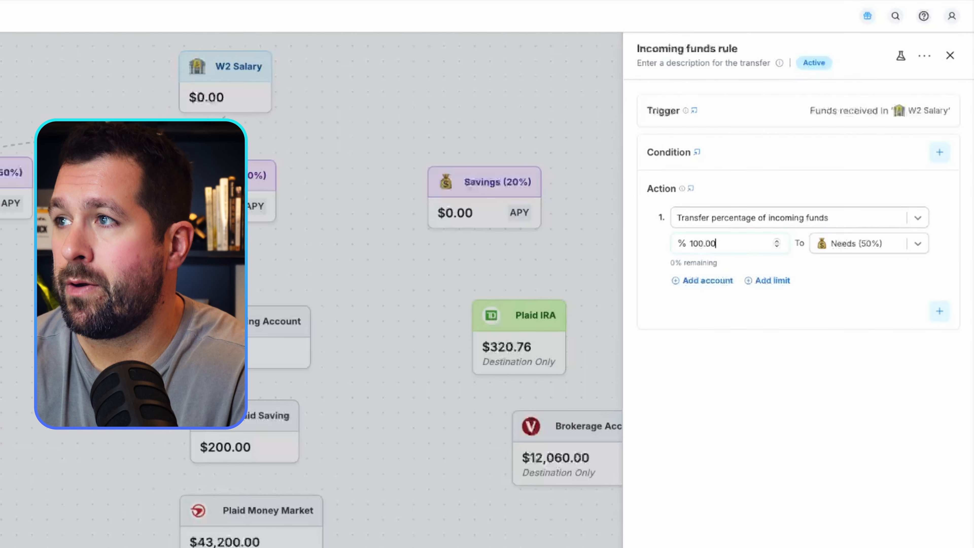
key("ctrl+a")
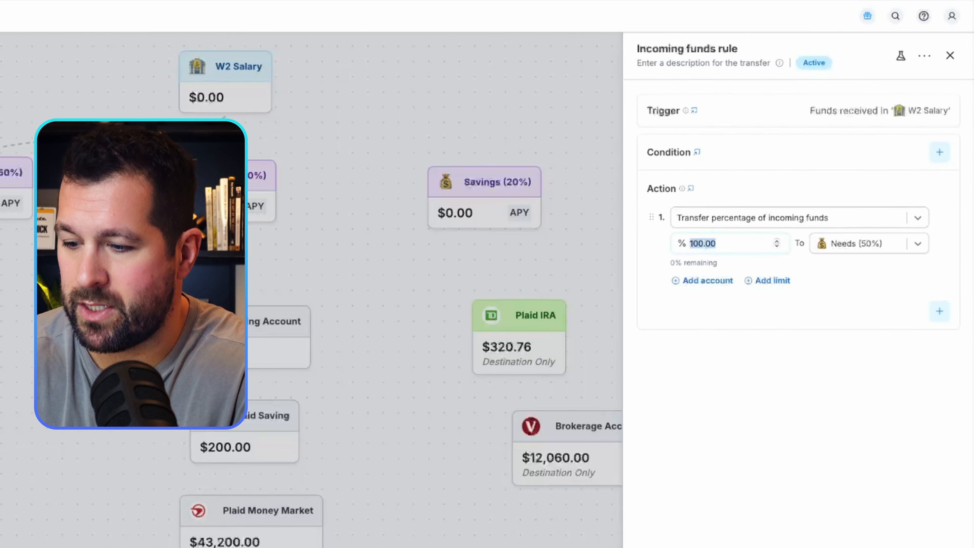
type("50")
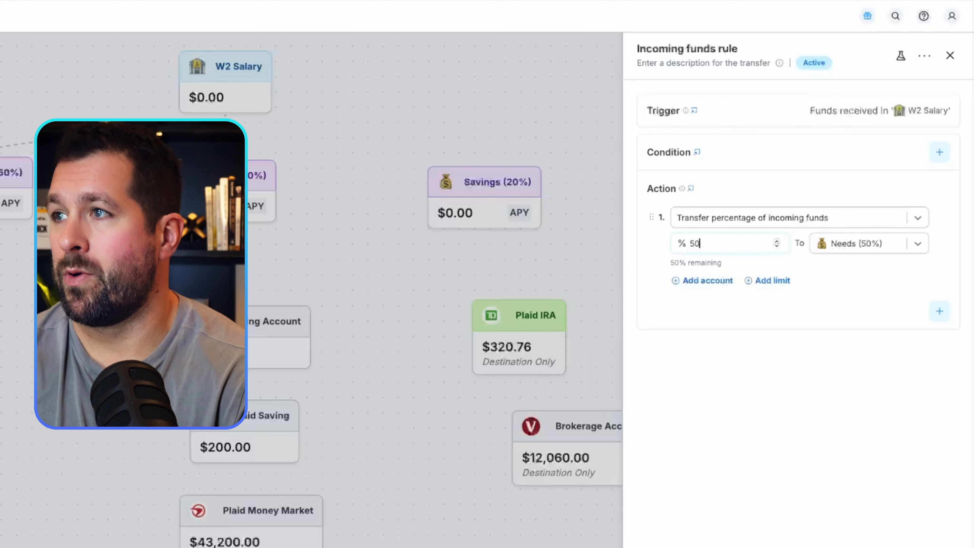
Add Wants (30%) as a second destination of the incoming funds rule and set its share to 30%.
left_click(707, 280)
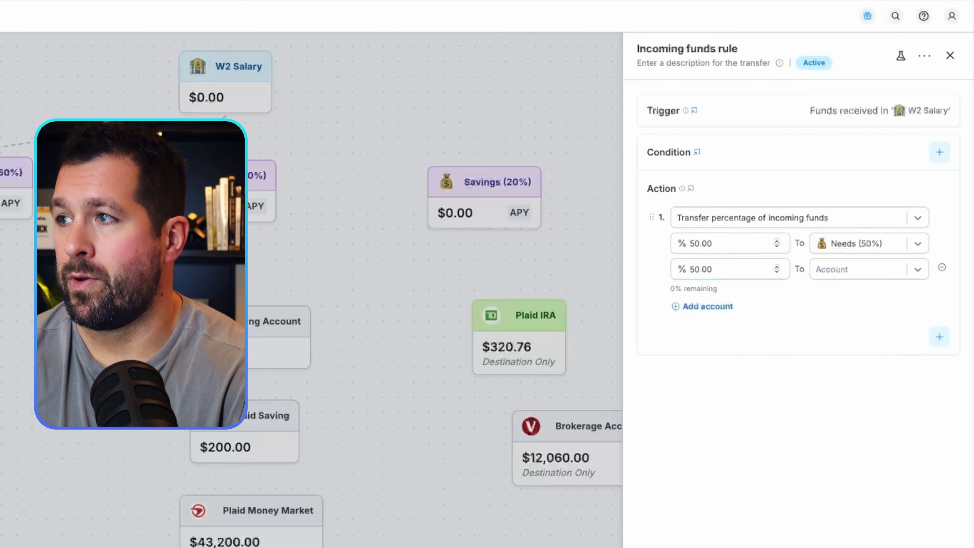
left_click(859, 270)
scroll(869, 332, "down", 5)
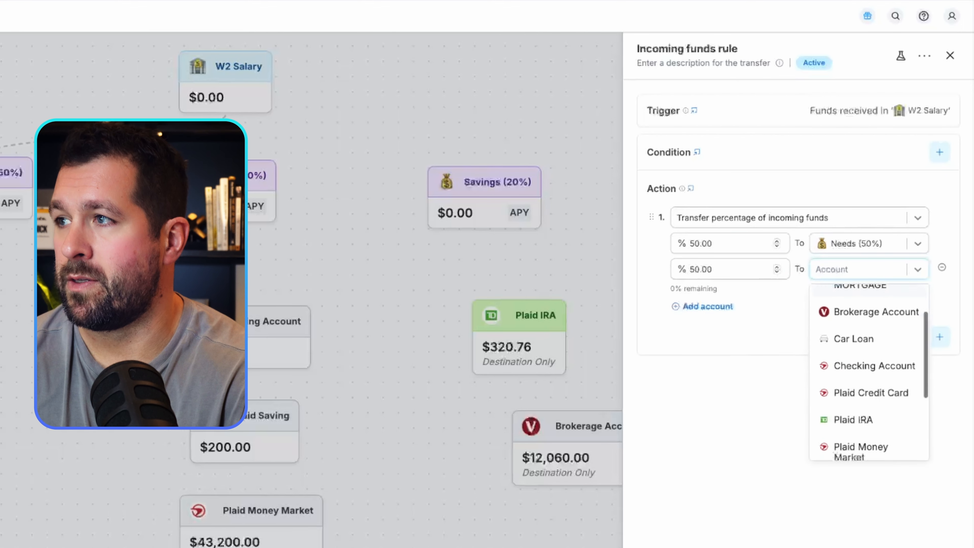
left_click(868, 443)
double_click(701, 269)
type("30")
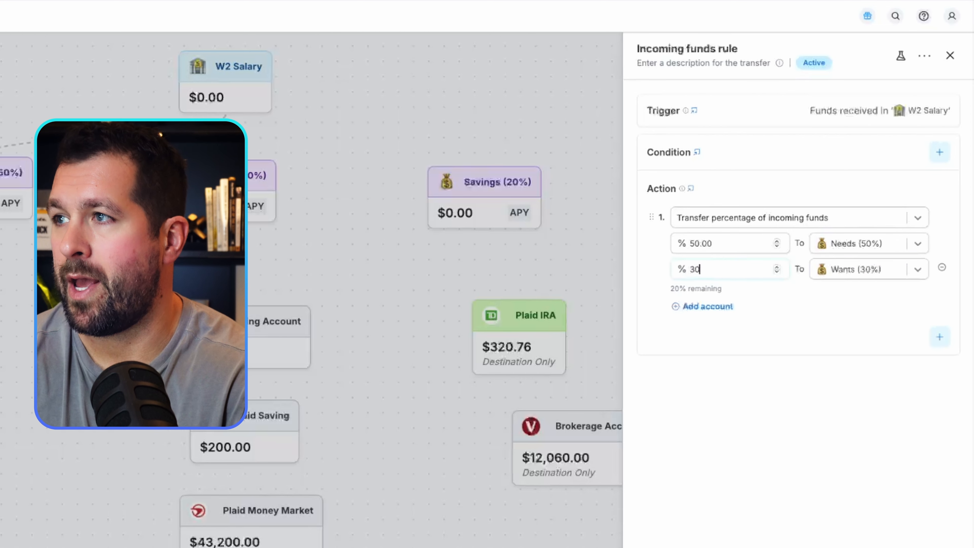
Add Savings (20%) as the third destination with the 20% share and save the incoming funds rule.
left_click(707, 306)
left_click(860, 294)
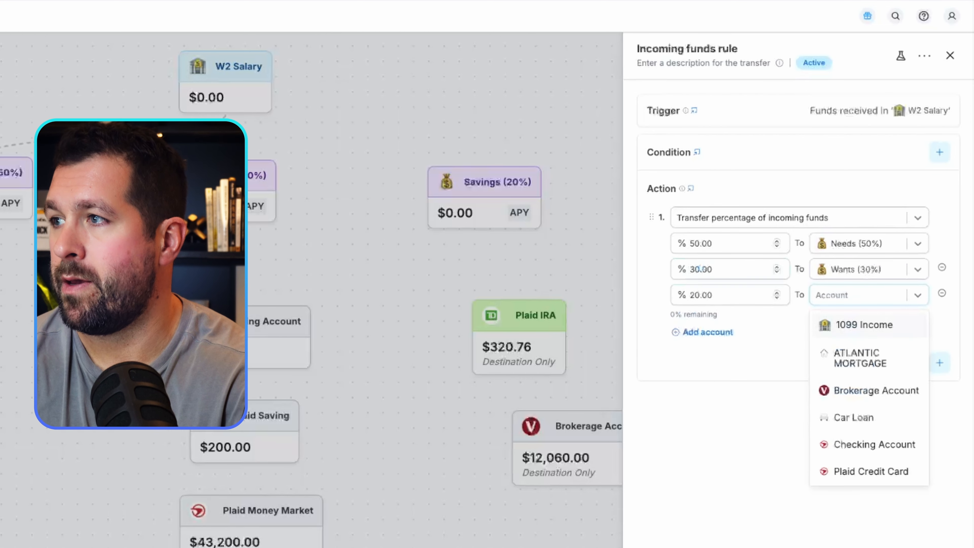
scroll(868, 395, "down", 5)
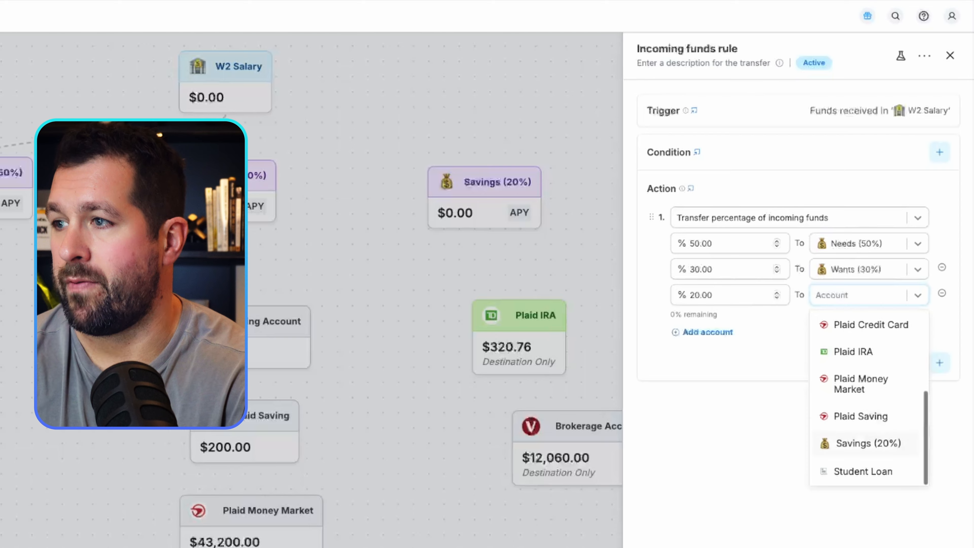
left_click(868, 443)
left_click(662, 525)
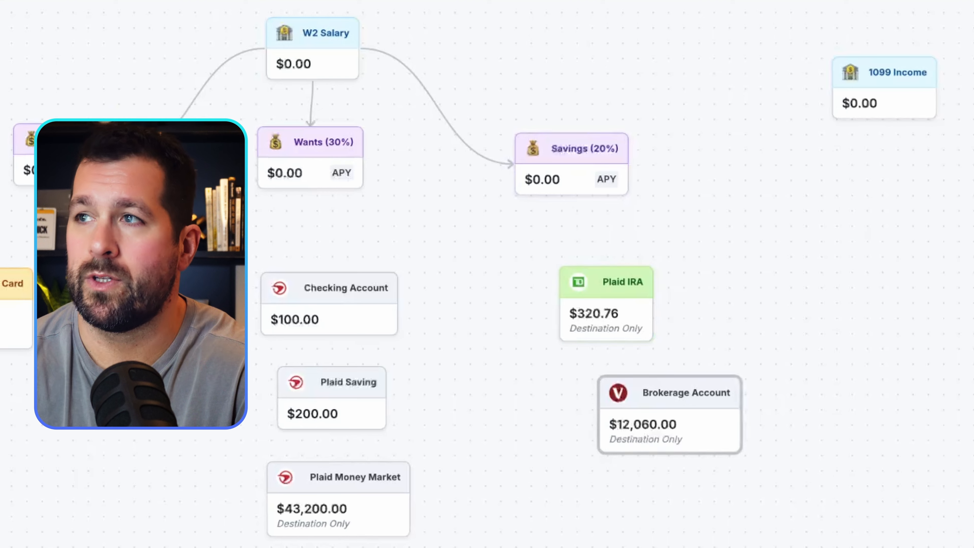
Create a date-triggered rule from Savings (20%) to Plaid IRA, scheduled monthly on the last day of the month.
left_click_drag(571, 195, 575, 271)
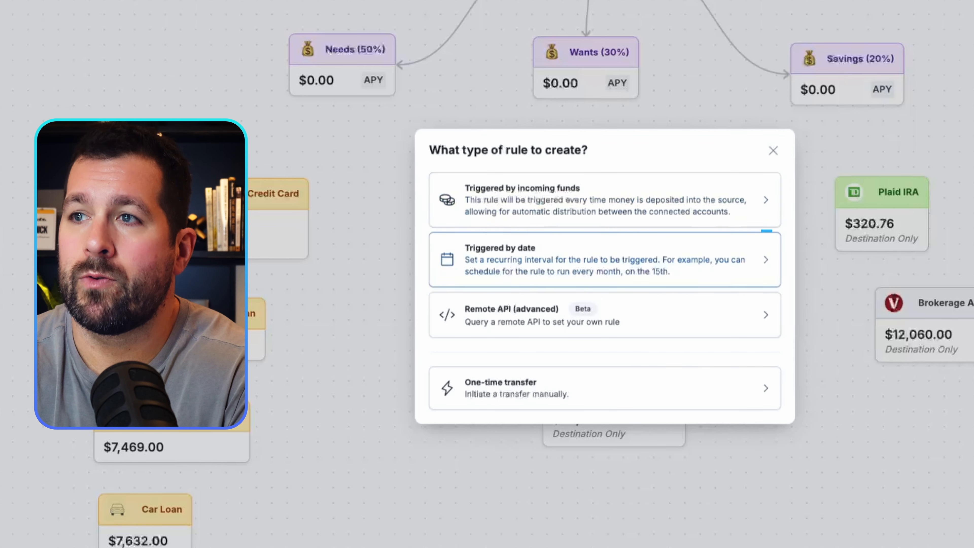
left_click(605, 259)
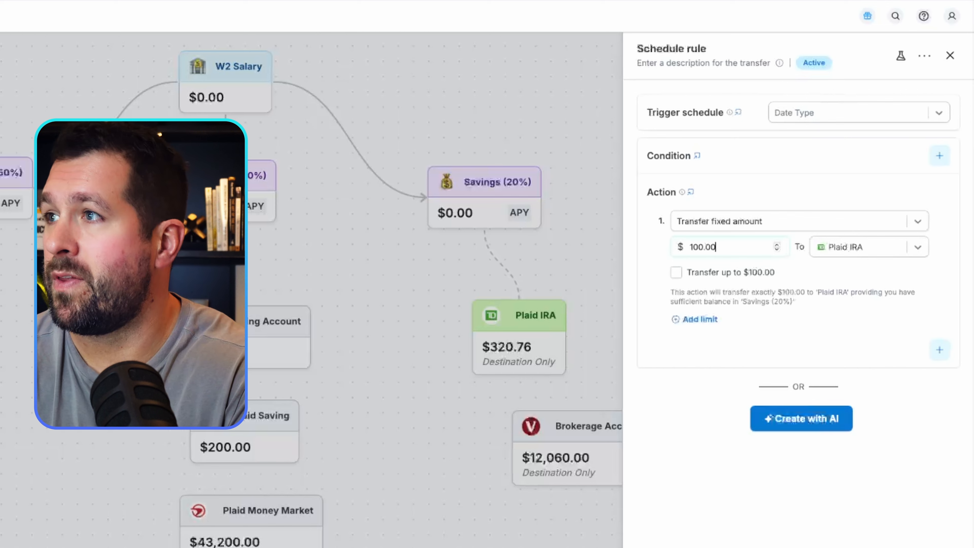
left_click(859, 113)
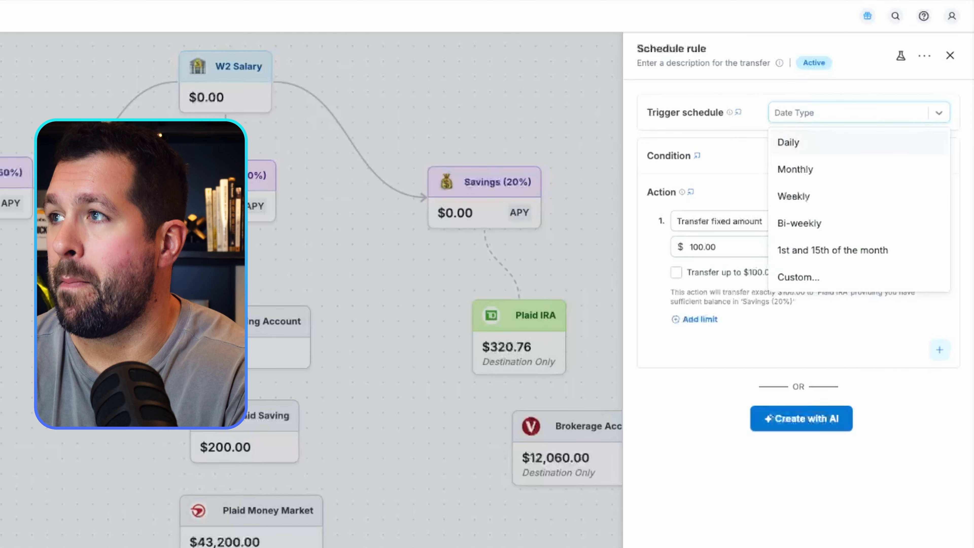
left_click(795, 169)
left_click(859, 139)
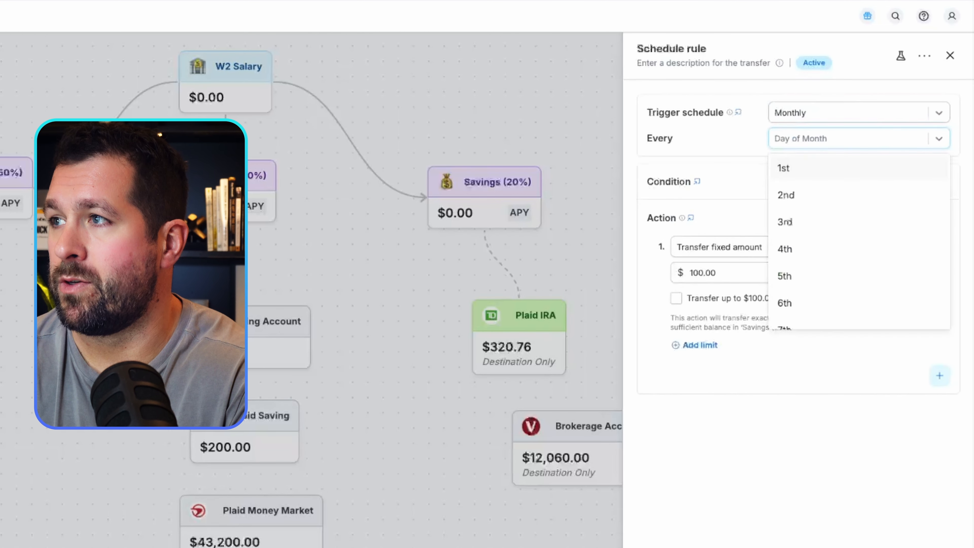
scroll(859, 241, "down", 15)
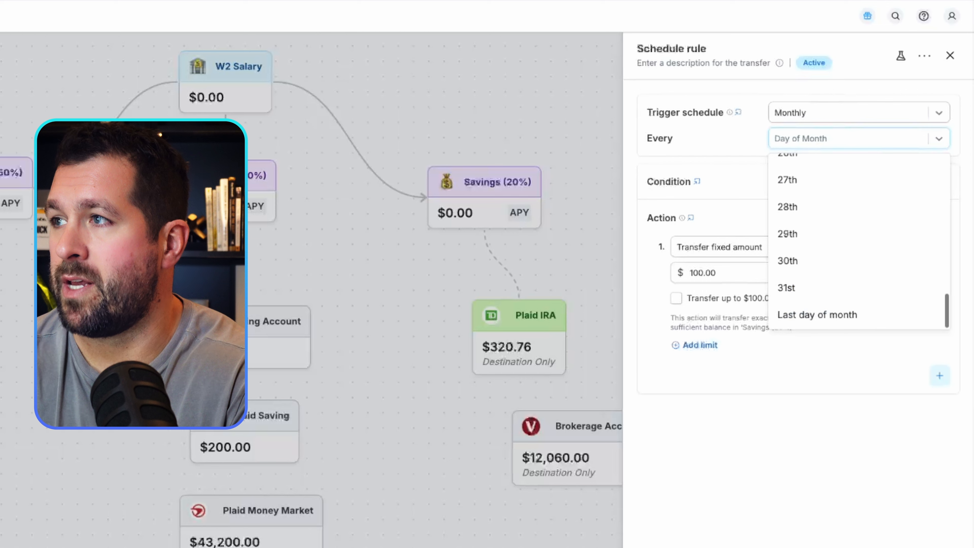
left_click(817, 314)
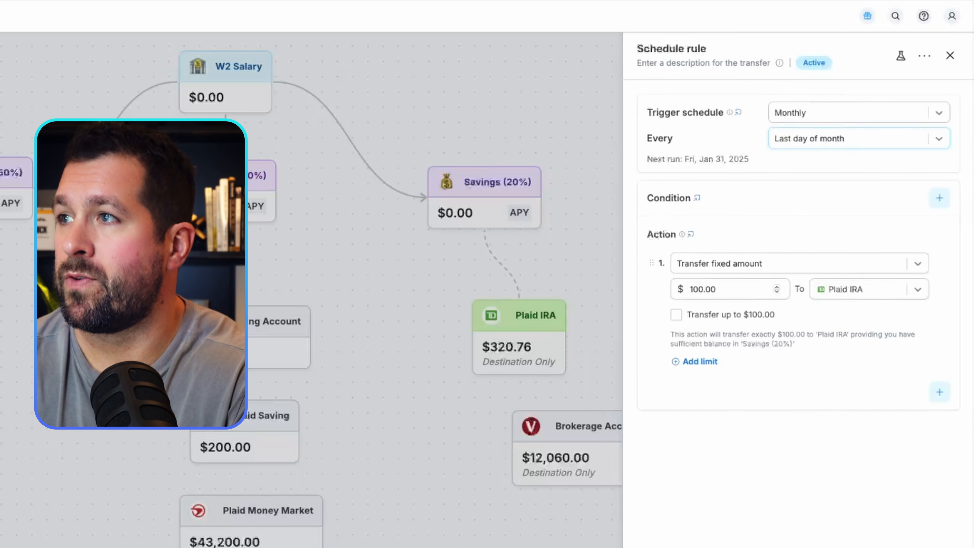
Keep the Plaid IRA action as a fixed amount transfer and set its amount to $600.
left_click(800, 264)
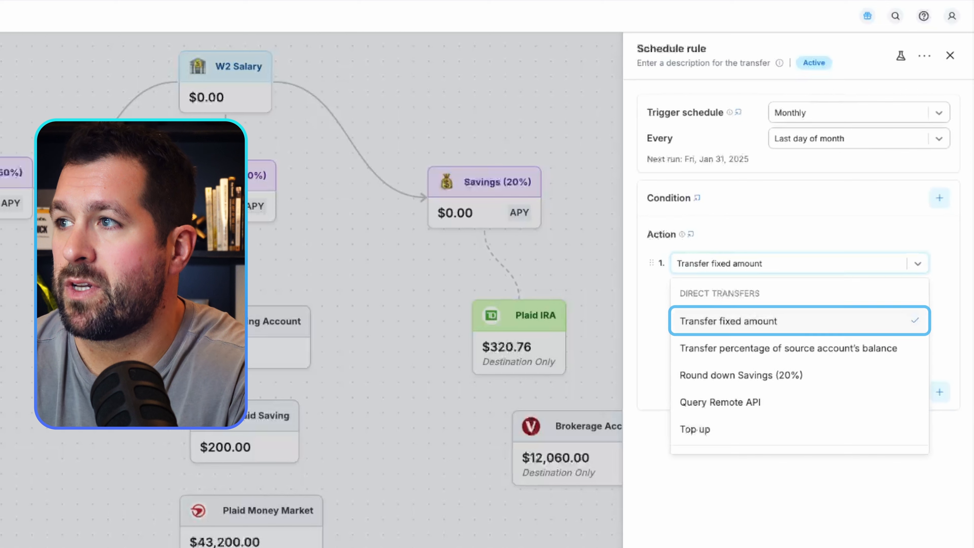
left_click(728, 321)
left_click_drag(719, 289, 686, 289)
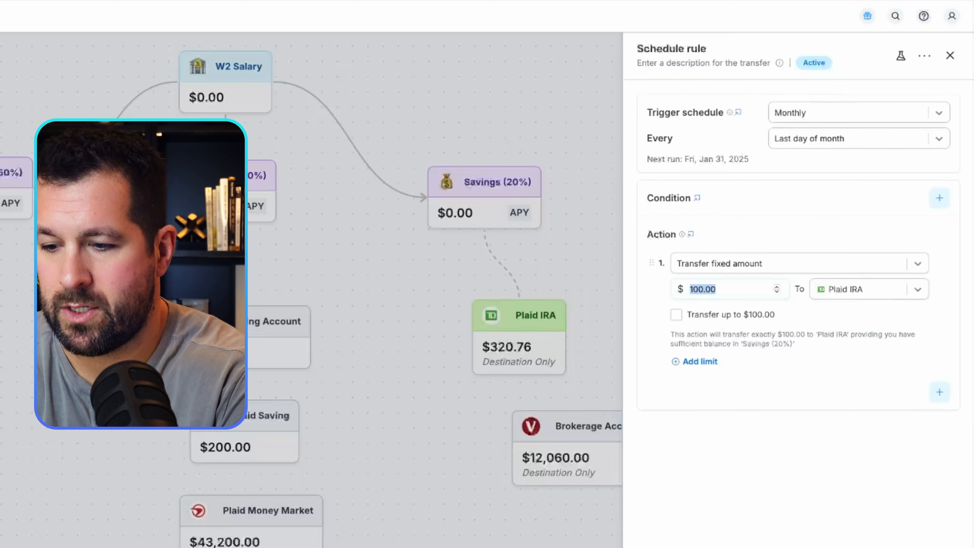
type("600")
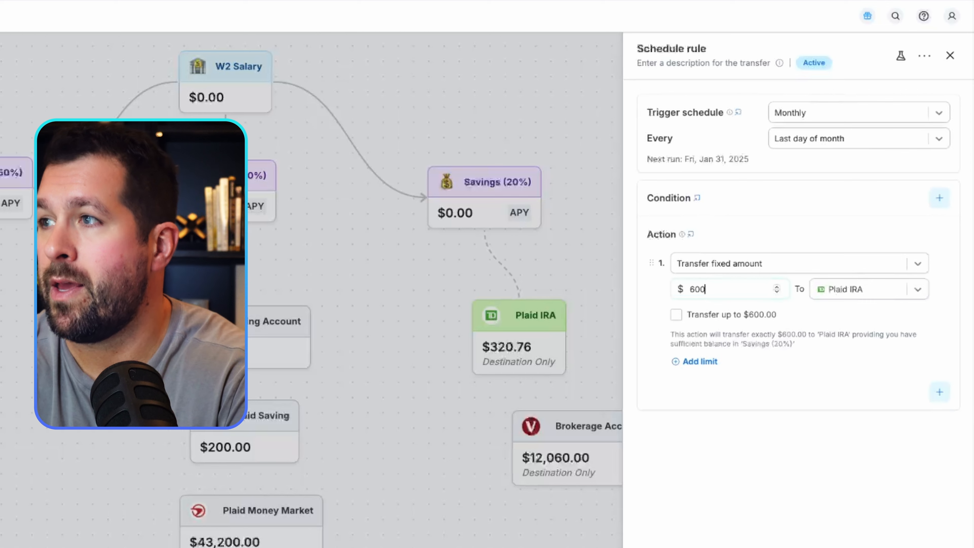
Add a limit of $7000 per year to the Plaid IRA transfer.
left_click(699, 362)
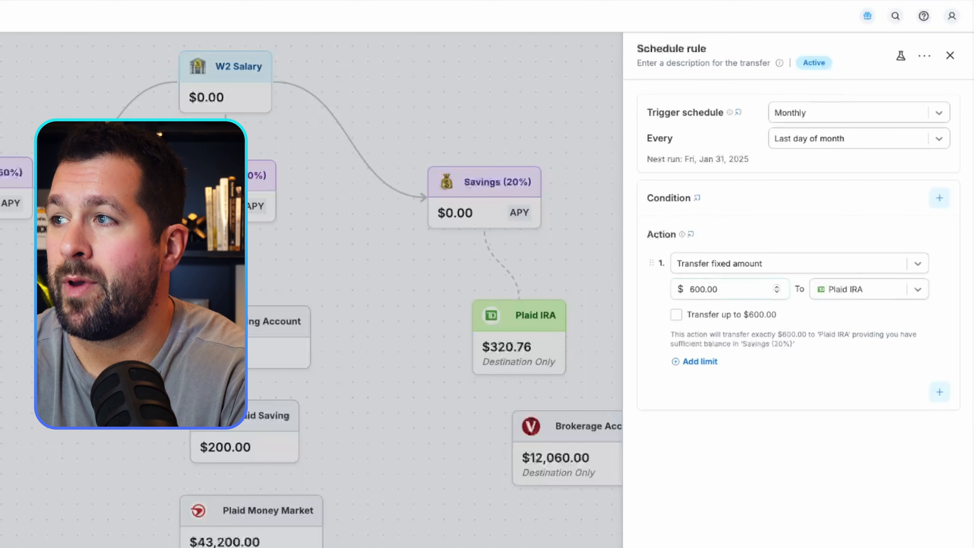
key("ctrl+a")
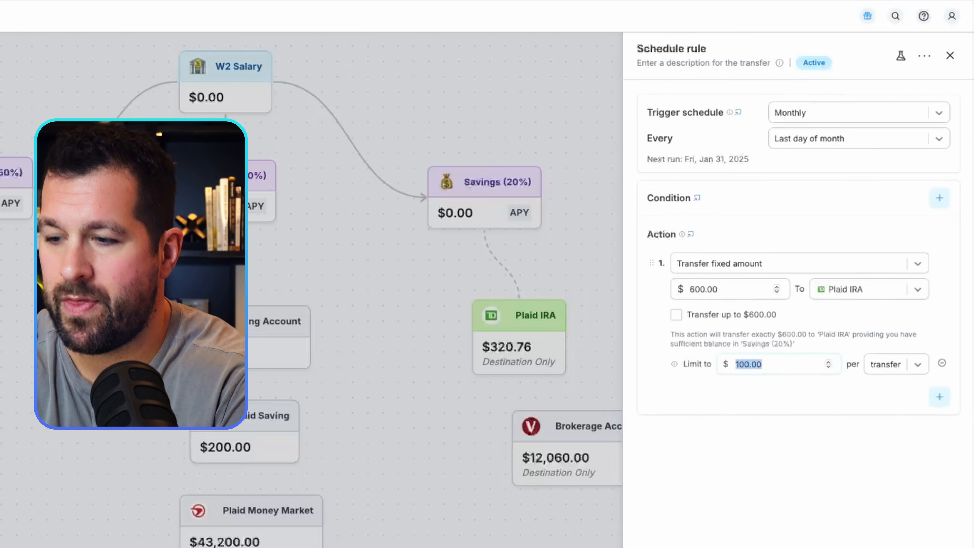
type("70")
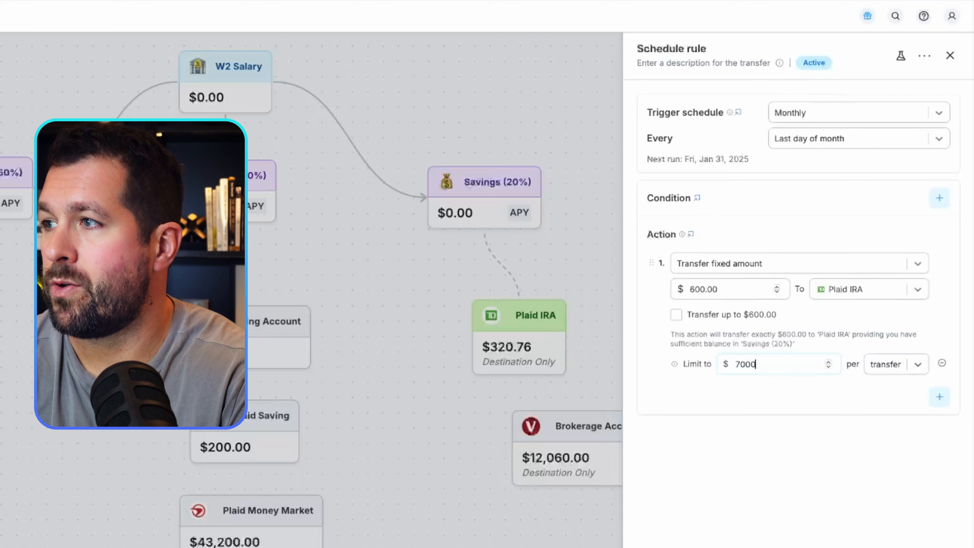
left_click(896, 364)
left_click(883, 475)
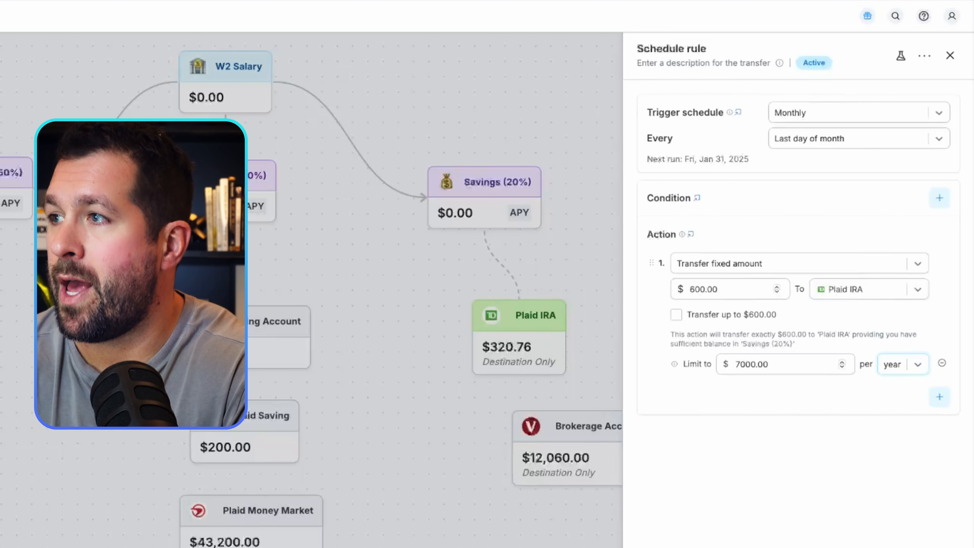
Add a second action transferring 100% of the source account's remaining balance to Brokerage Account, and save the schedule rule.
left_click(938, 397)
left_click(800, 396)
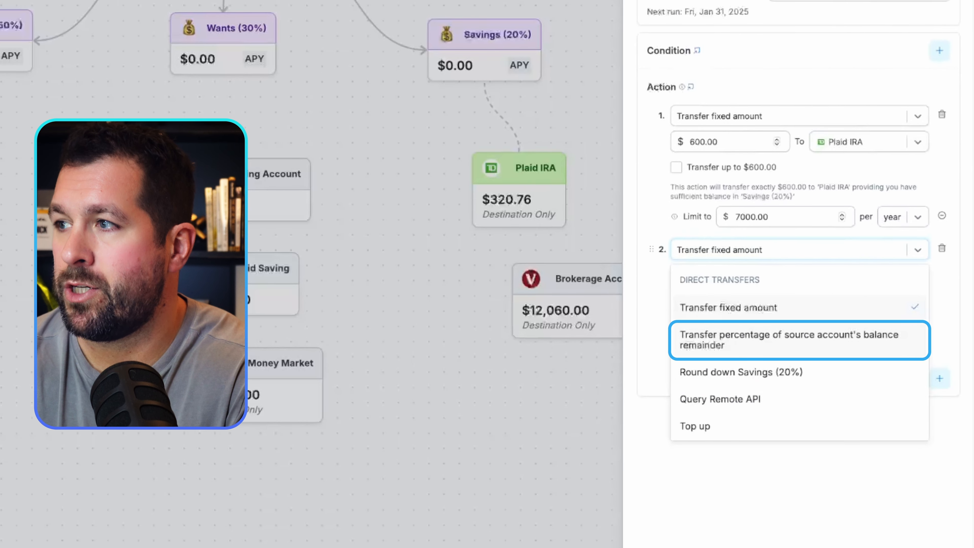
left_click(799, 339)
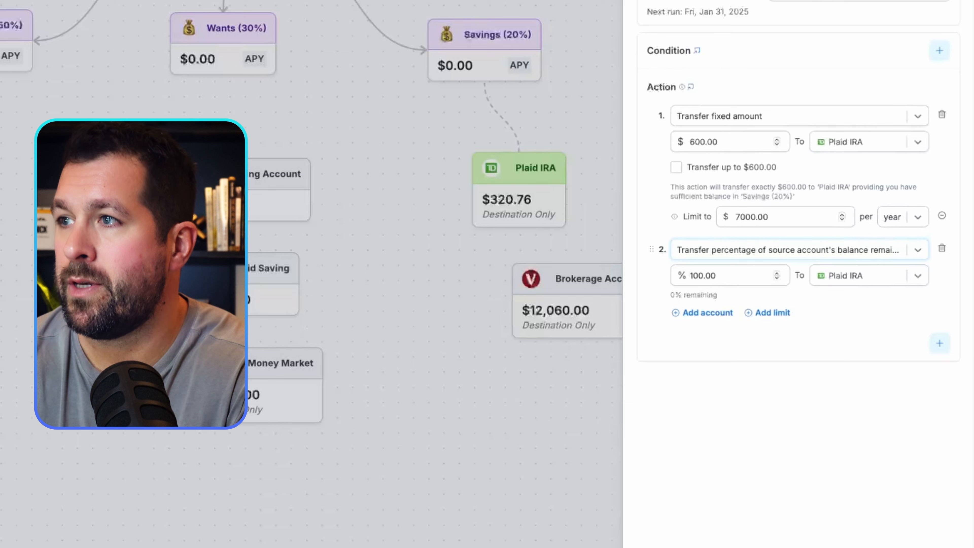
left_click(868, 275)
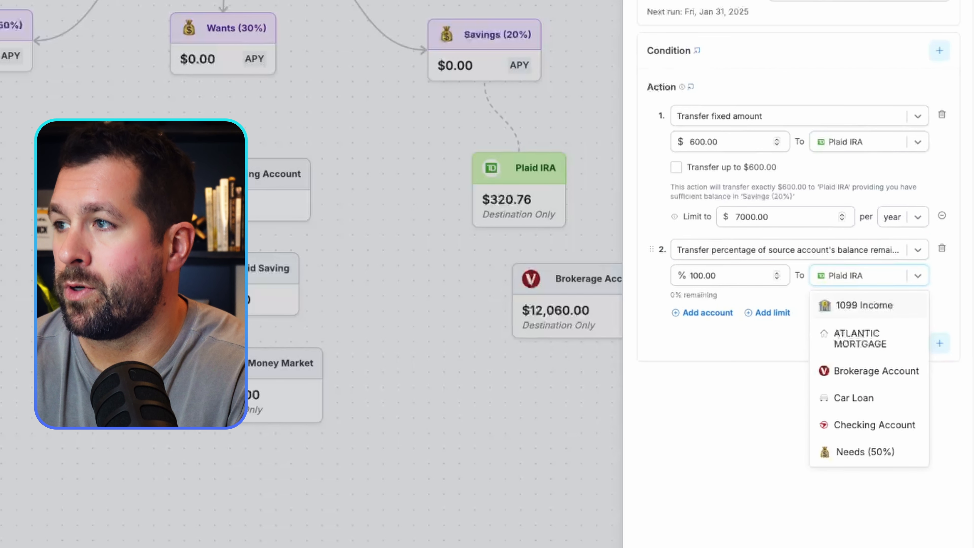
left_click(876, 371)
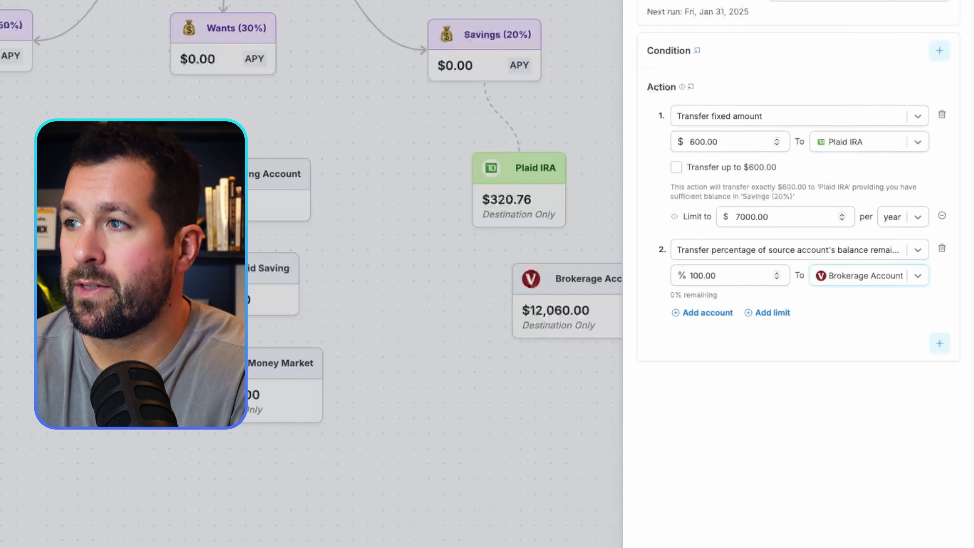
left_click(662, 525)
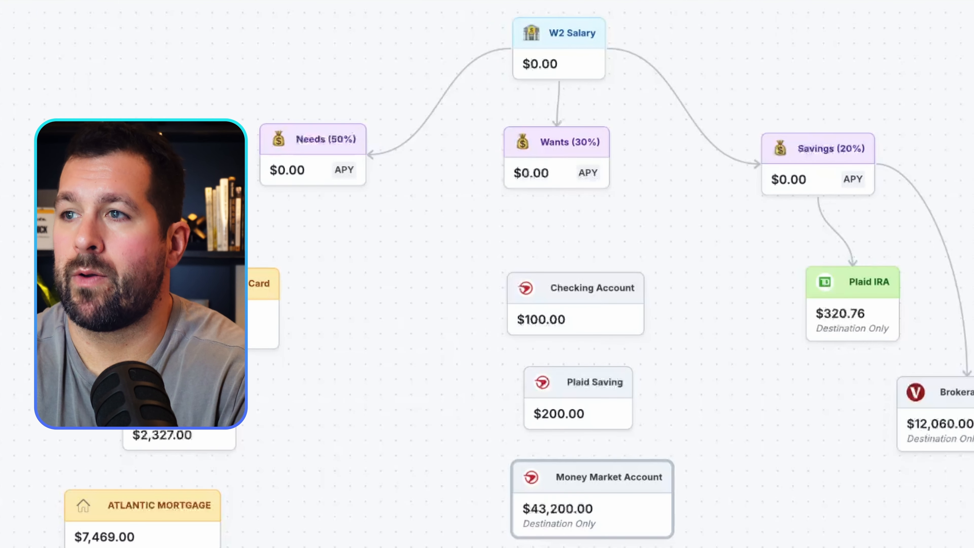
Move the Money Market Account card away from below Plaid Saving and create a bi-weekly schedule rule from Wants (30%) to Checking Account.
left_click_drag(592, 498, 885, 179)
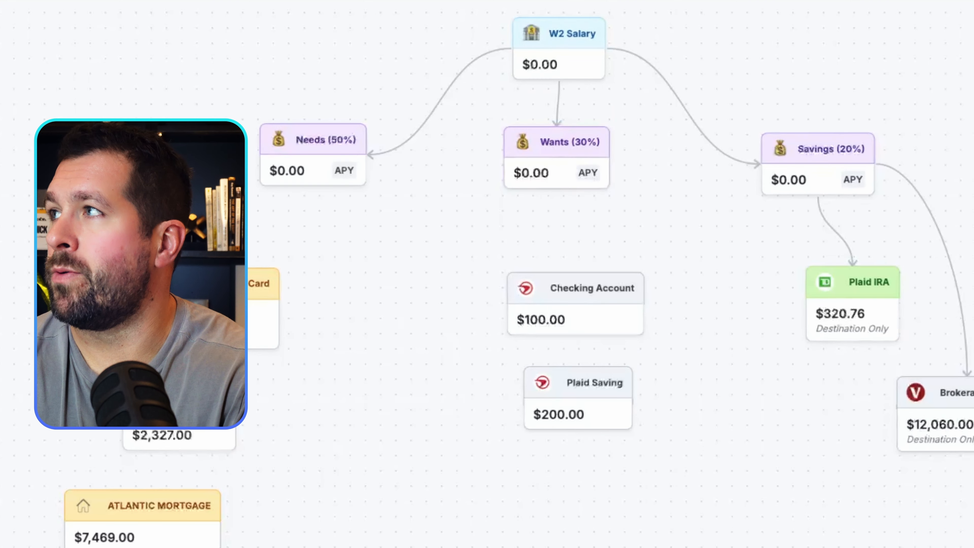
left_click_drag(556, 189, 559, 275)
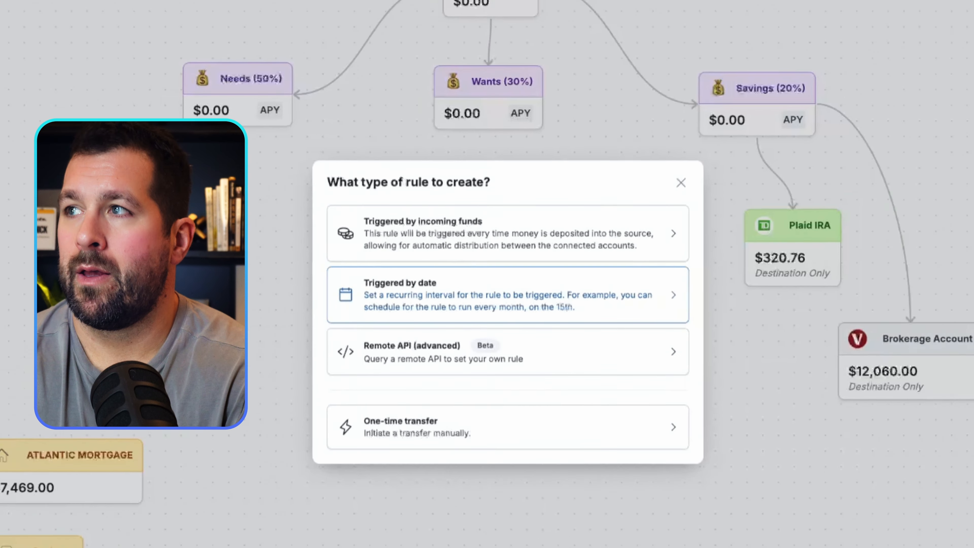
left_click(508, 295)
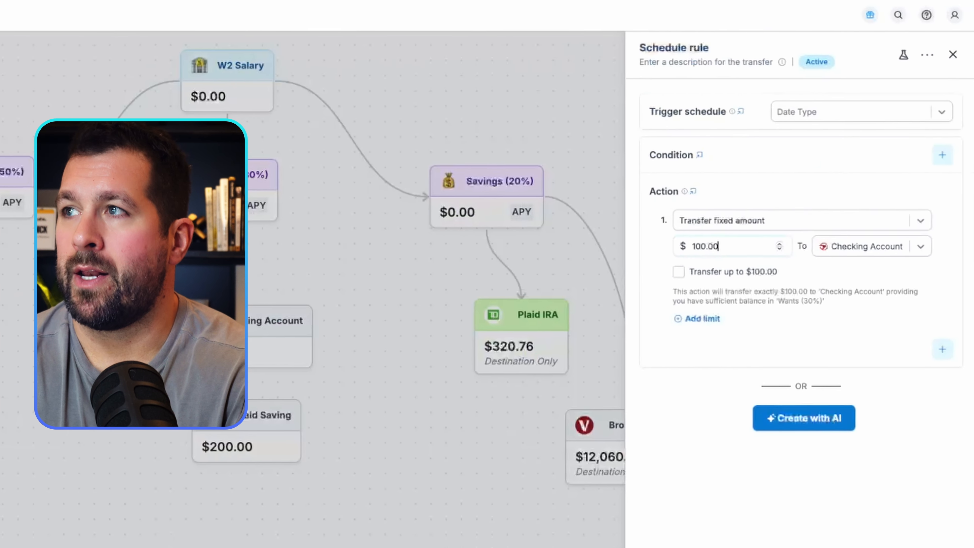
left_click(858, 112)
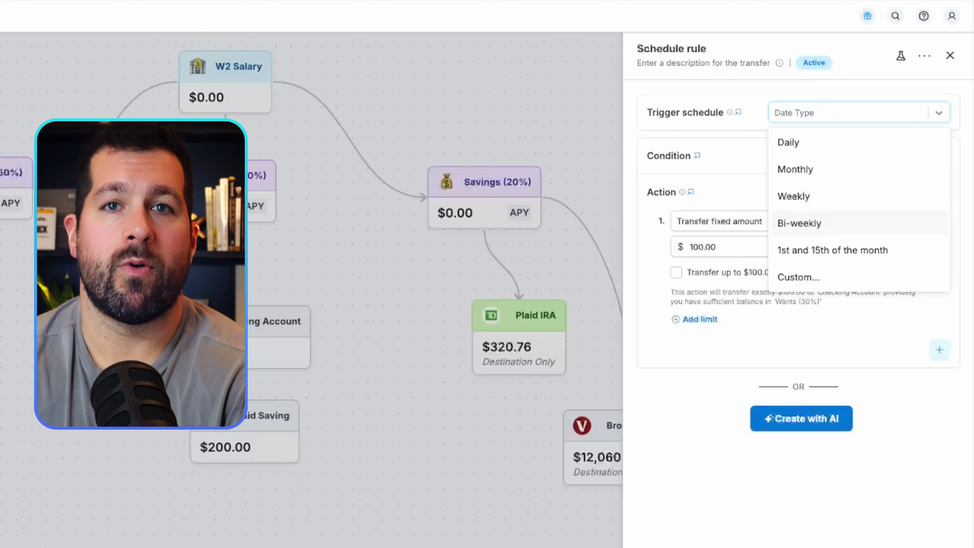
left_click(800, 223)
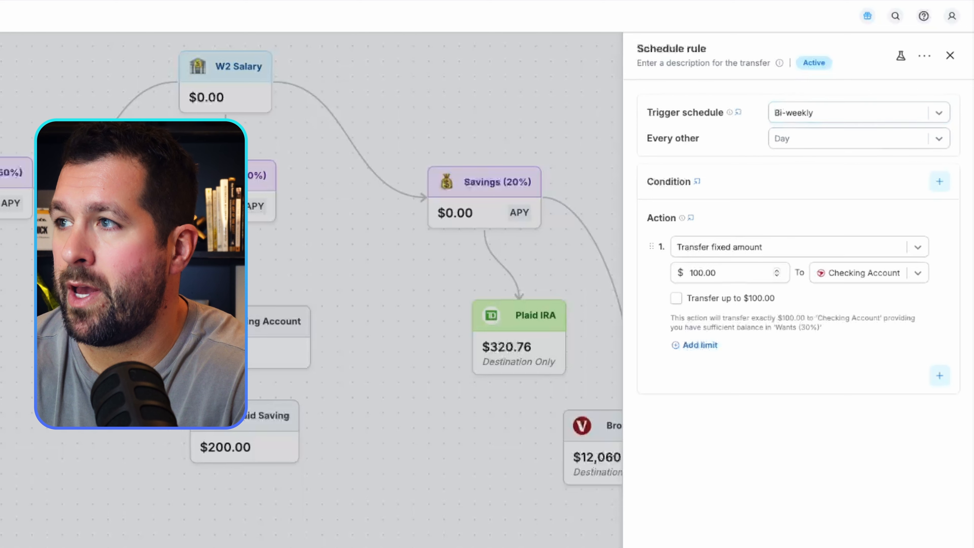
Set the fixed amount transferred from Wants (30%) to Checking Account to $2000.
left_click(716, 273)
key("ctrl+a")
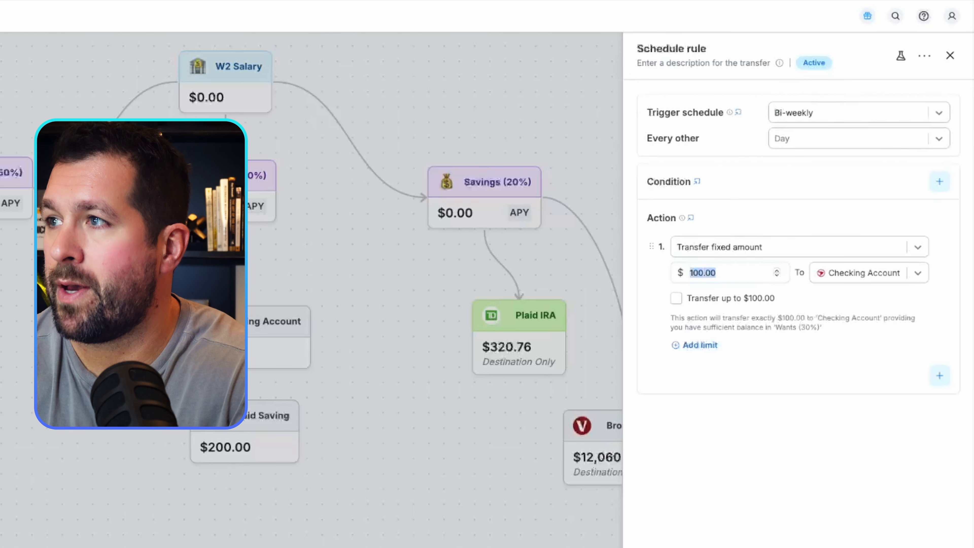
type("2000")
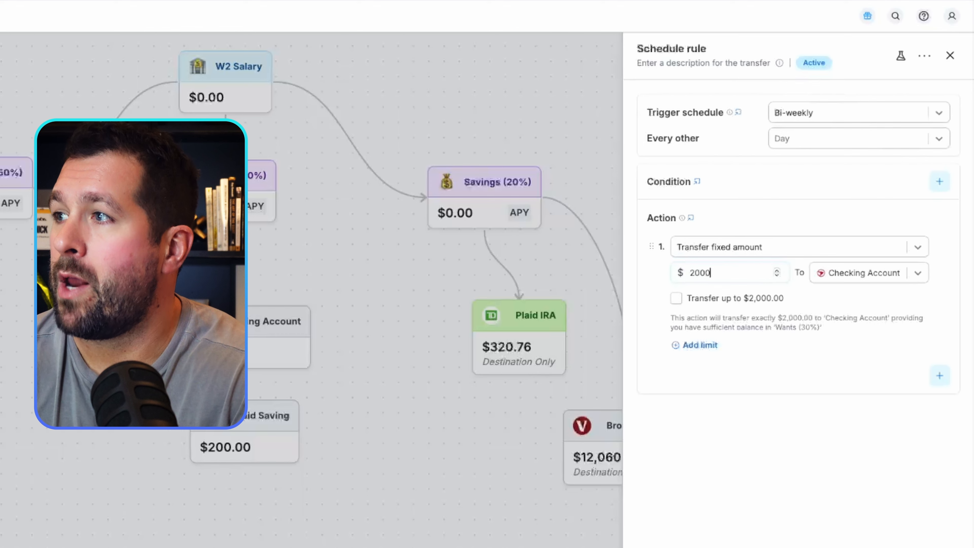
Add a second action transferring 100% of the source account's remaining balance from Wants (30%) to Plaid Saving.
left_click(940, 375)
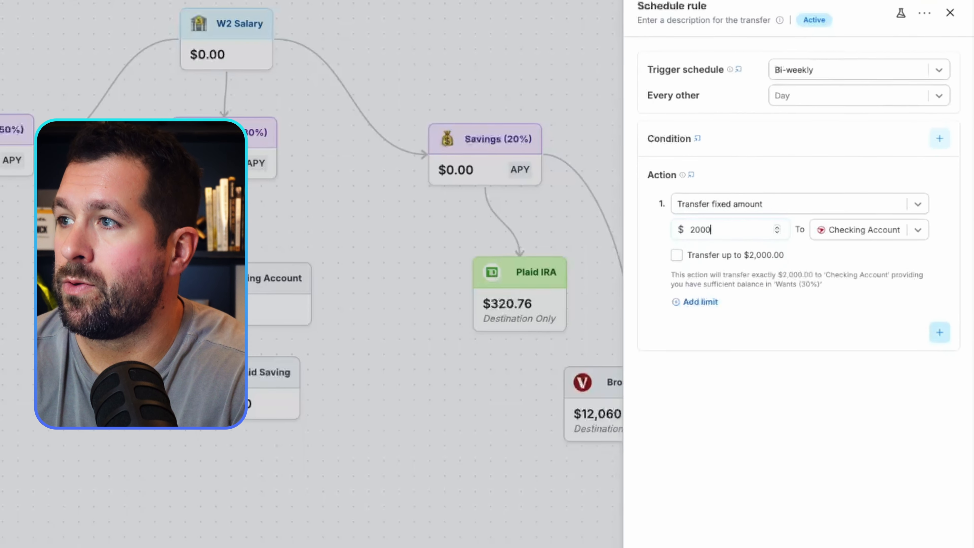
left_click(799, 229)
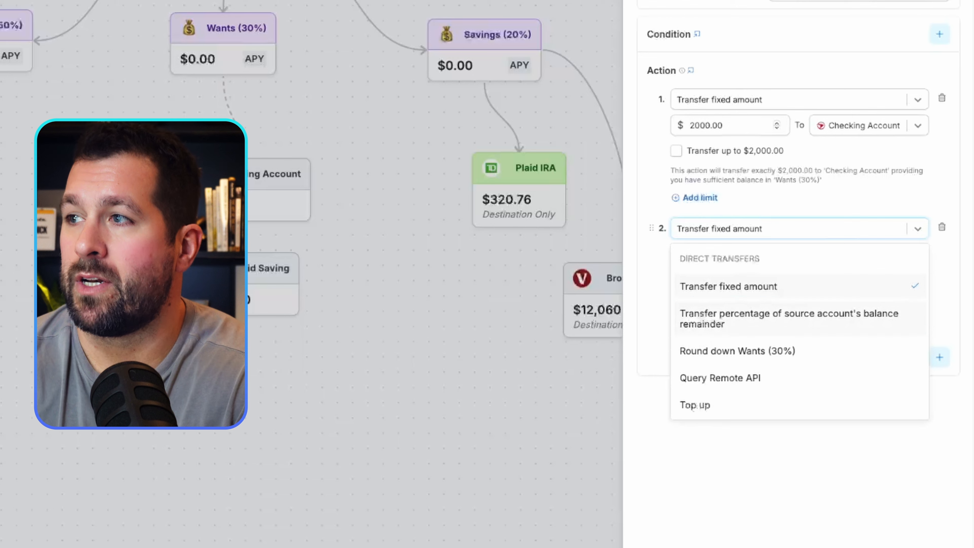
left_click(800, 319)
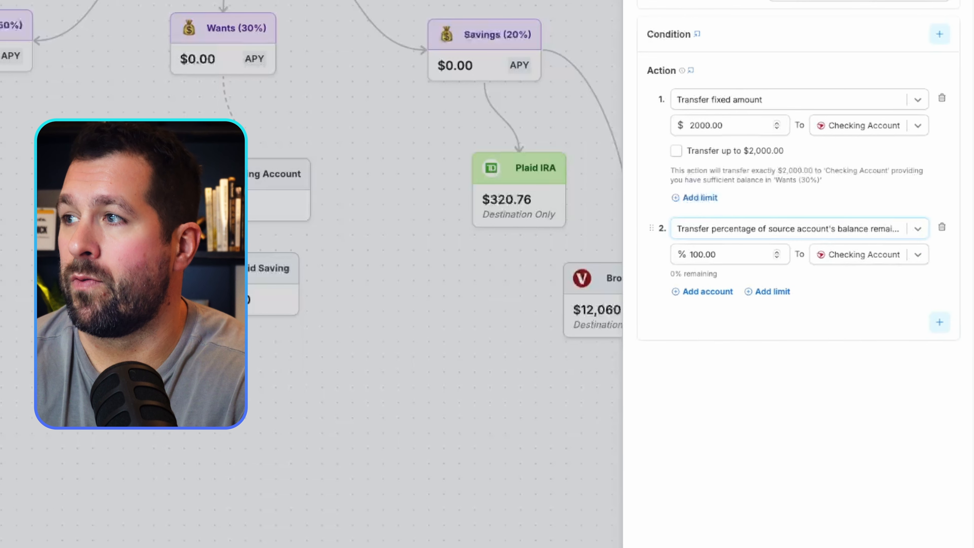
left_click(868, 255)
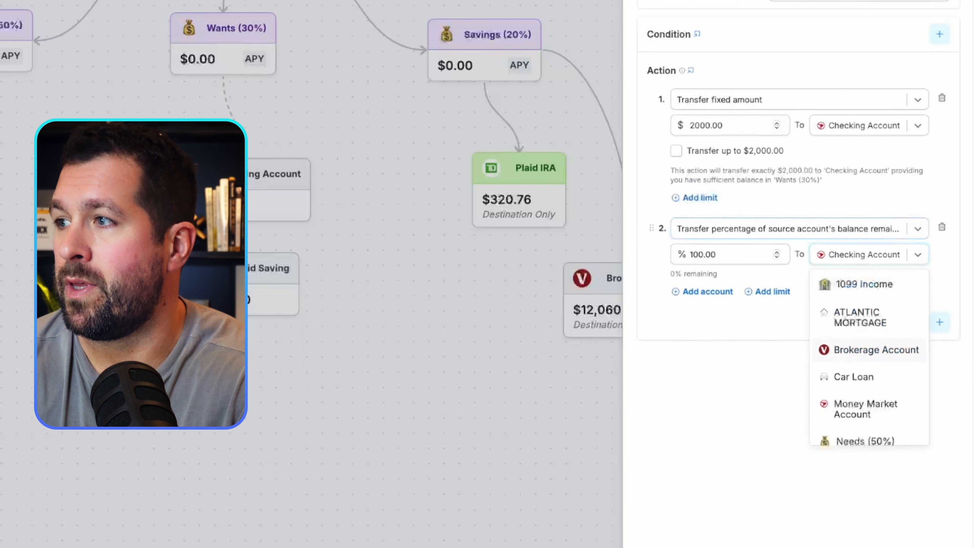
scroll(868, 357, "down", 3)
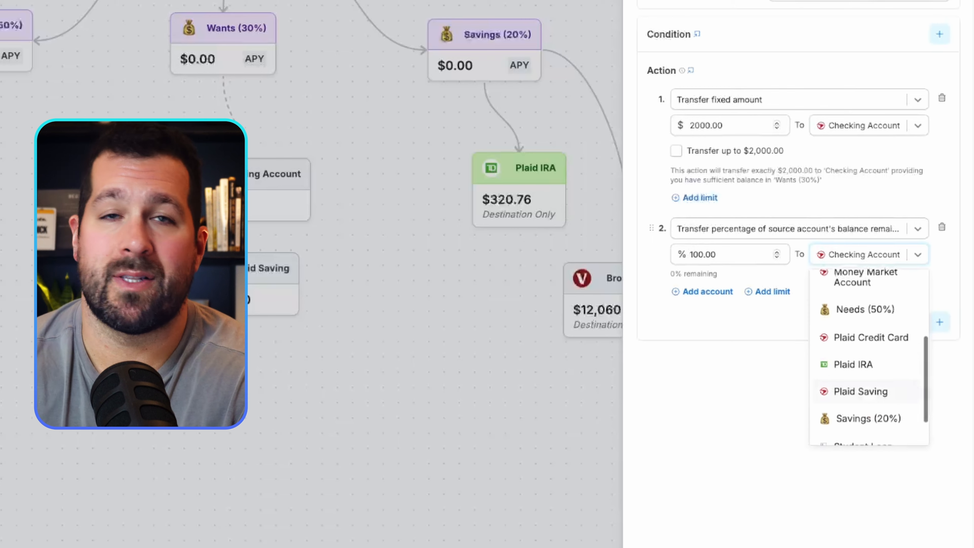
left_click(861, 391)
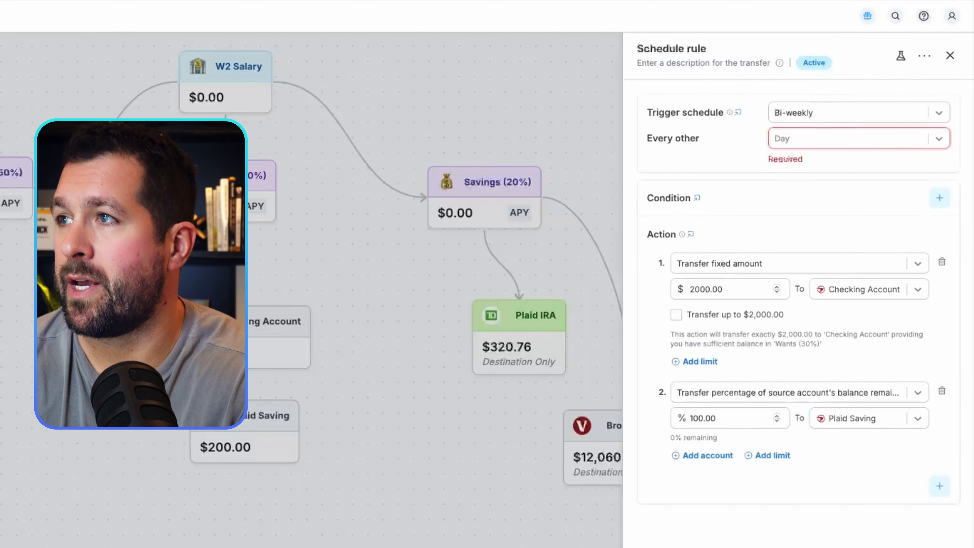
Schedule the bi-weekly Wants (30%) rule for every other Friday and save it.
left_click(859, 138)
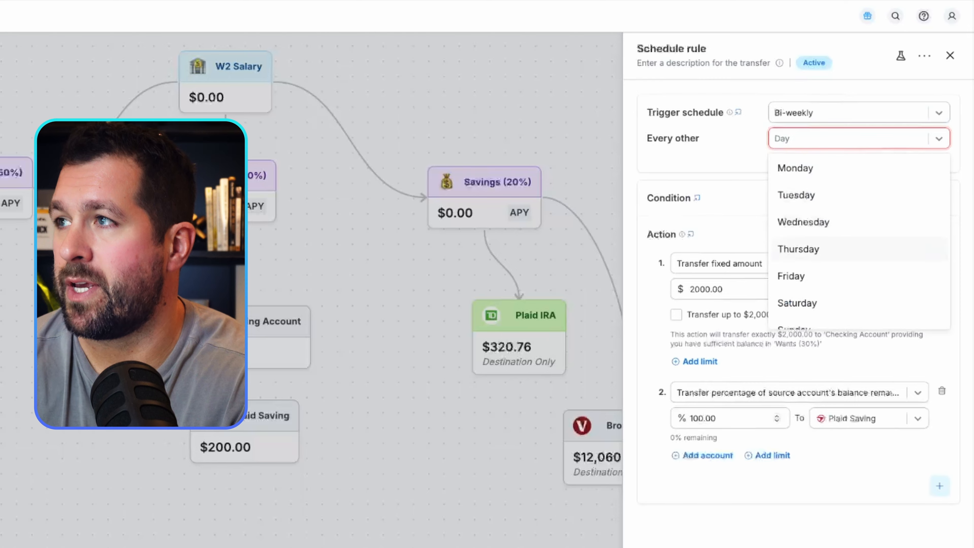
left_click(791, 276)
left_click(658, 524)
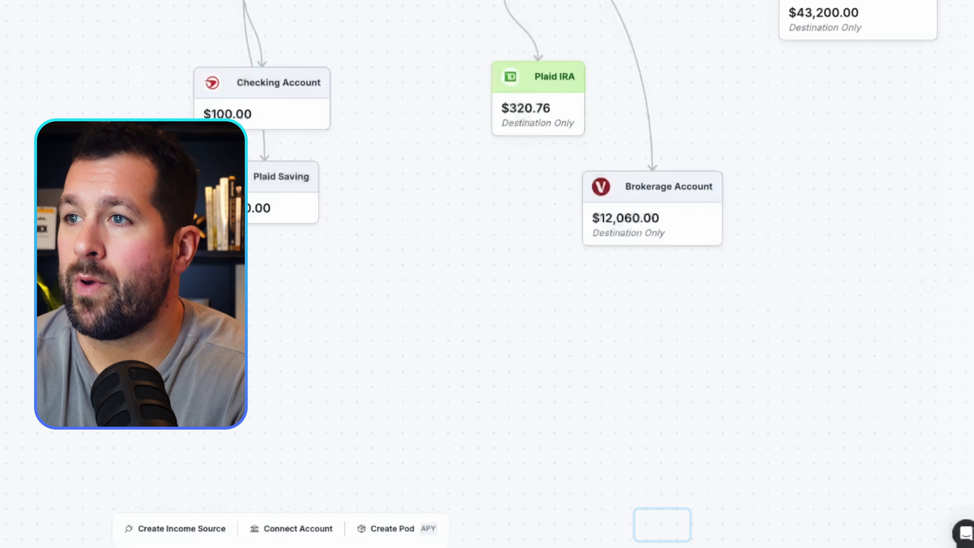
Rename the Plaid Saving account to Emergency Fund and move its card out from under Checking Account.
left_click(264, 192)
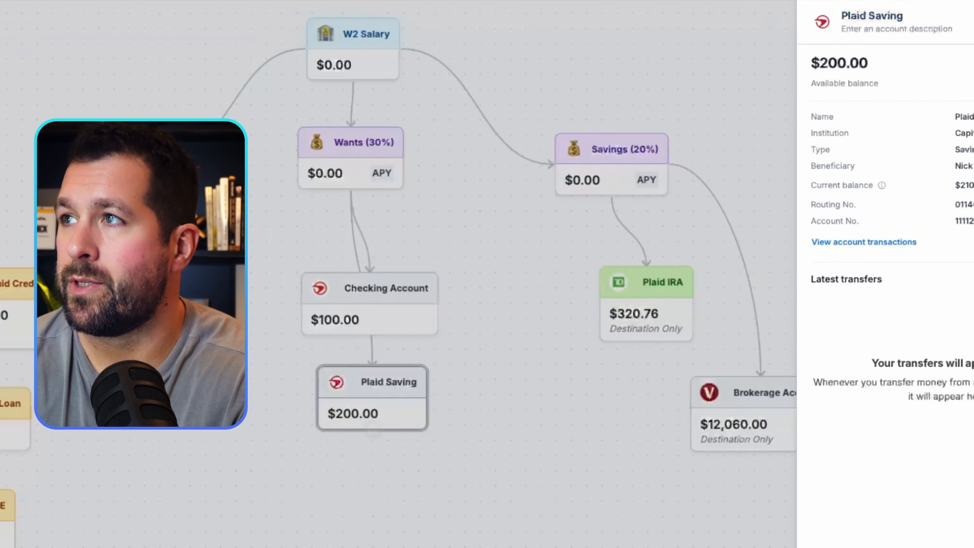
left_click(786, 16)
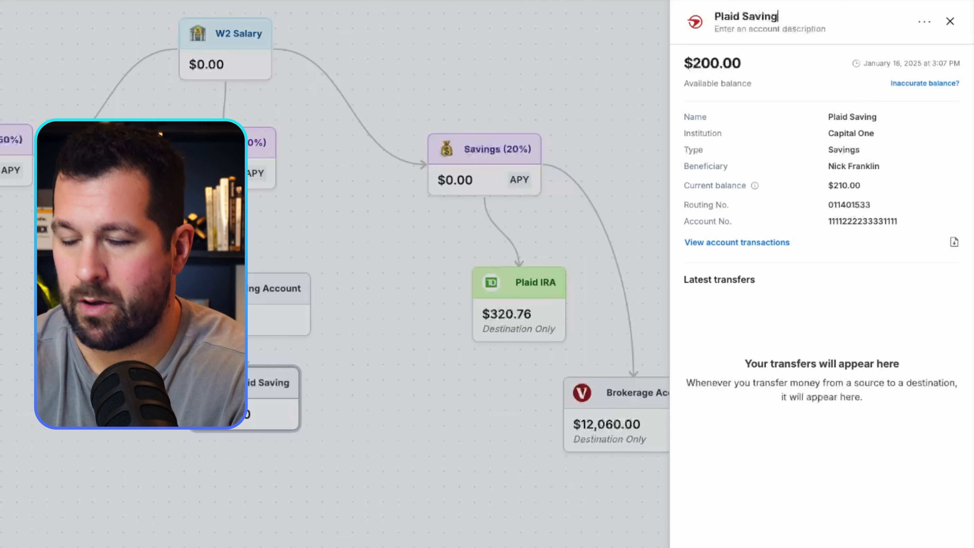
double_click(726, 17)
triple_click(726, 16)
type("Emergency Fund")
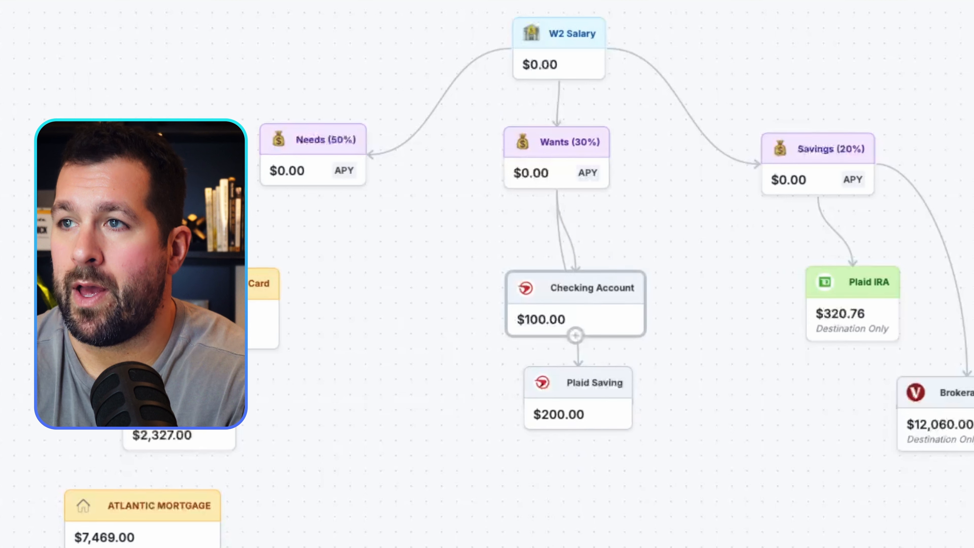
left_click_drag(589, 397, 620, 398)
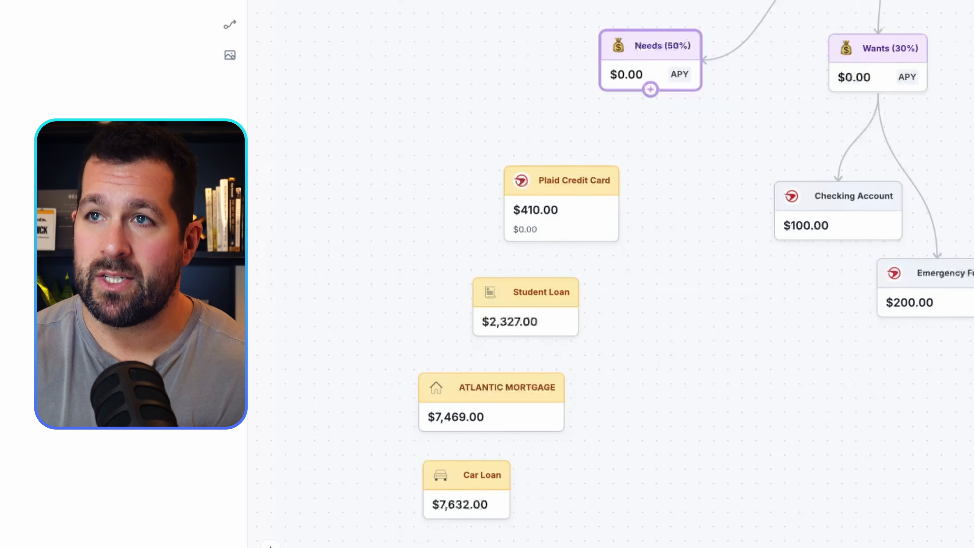
Create a date-triggered rule from Needs (50%) to Plaid Credit Card that runs monthly on the 1st.
left_click(650, 61)
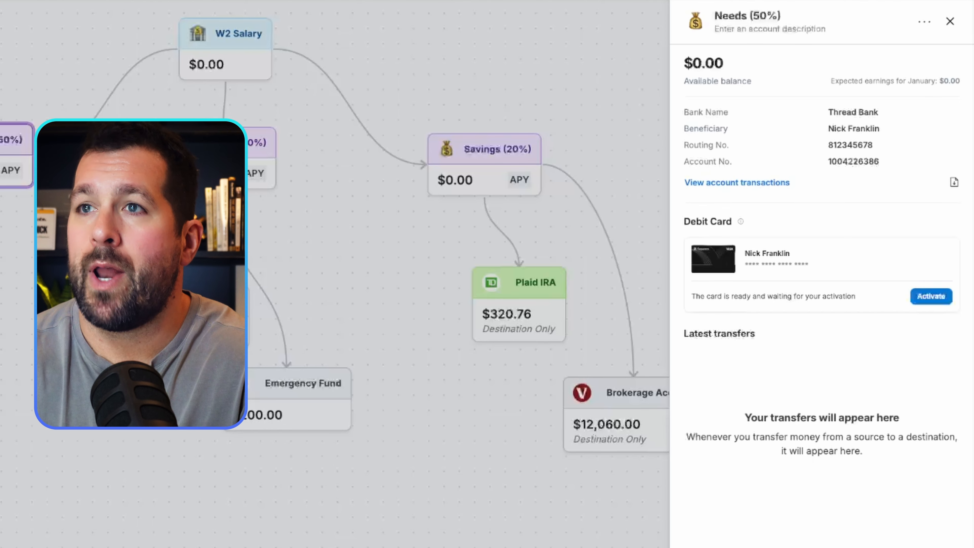
key("Escape")
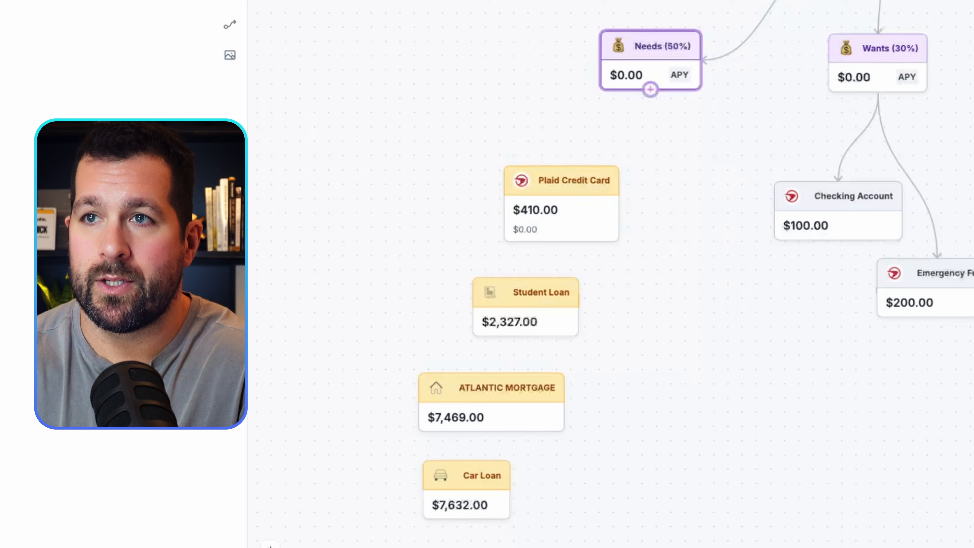
left_click_drag(650, 89, 561, 169)
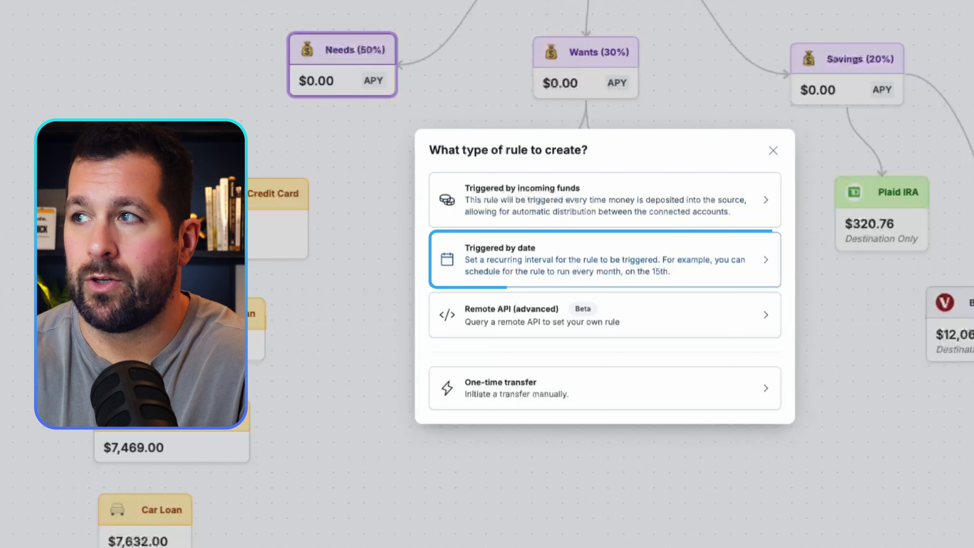
left_click(605, 260)
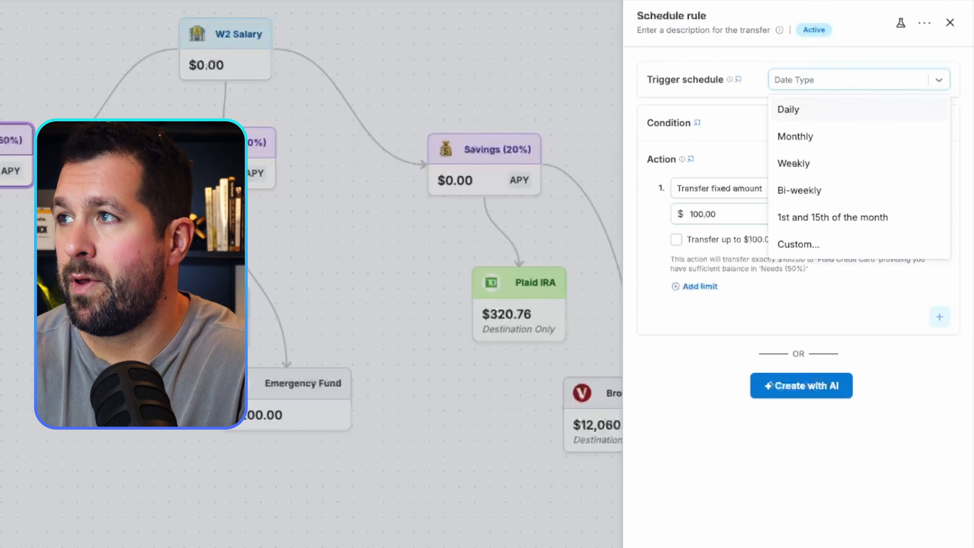
left_click(795, 136)
left_click(847, 105)
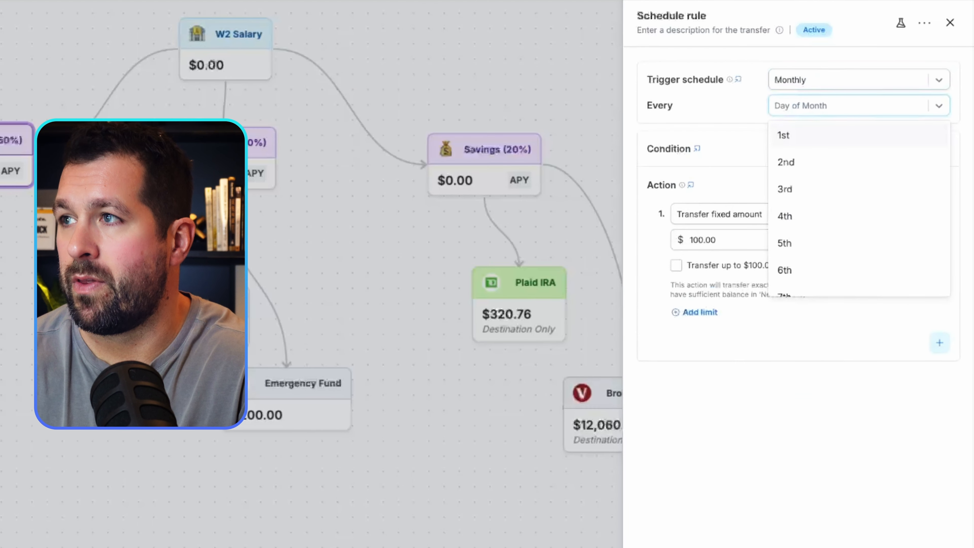
left_click(790, 135)
Change the first action to pay the last statement balance of Plaid Credit Card.
left_click(790, 231)
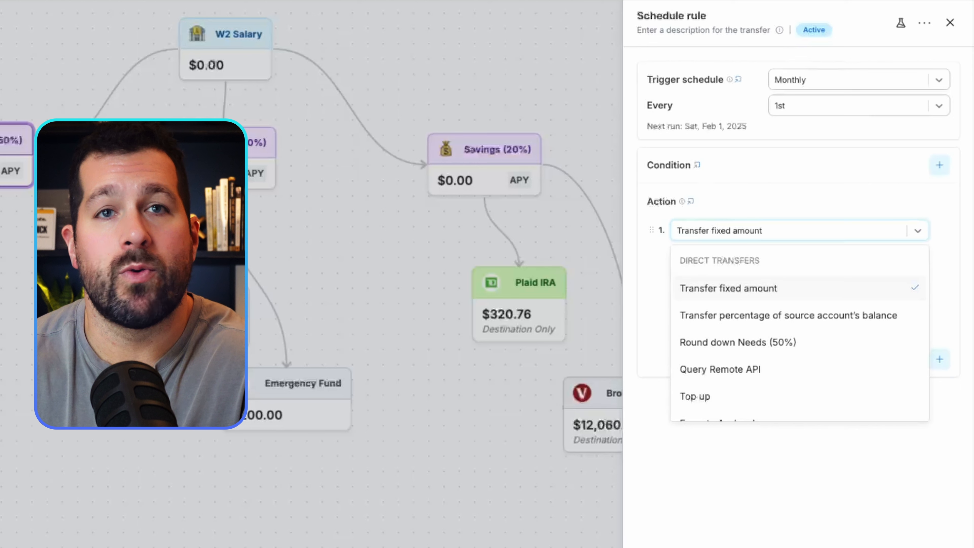
scroll(800, 342, "down", 1)
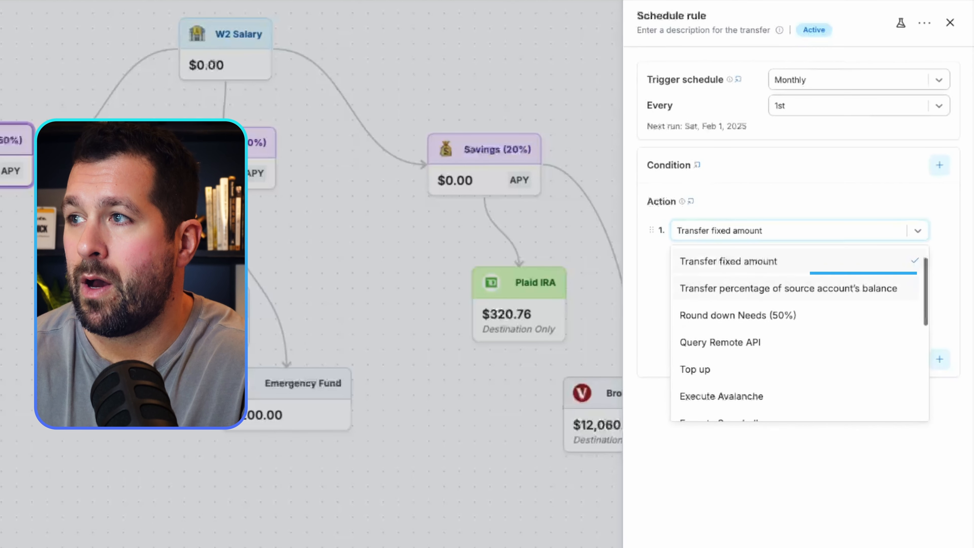
scroll(799, 333, "down", 1)
scroll(799, 334, "down", 1)
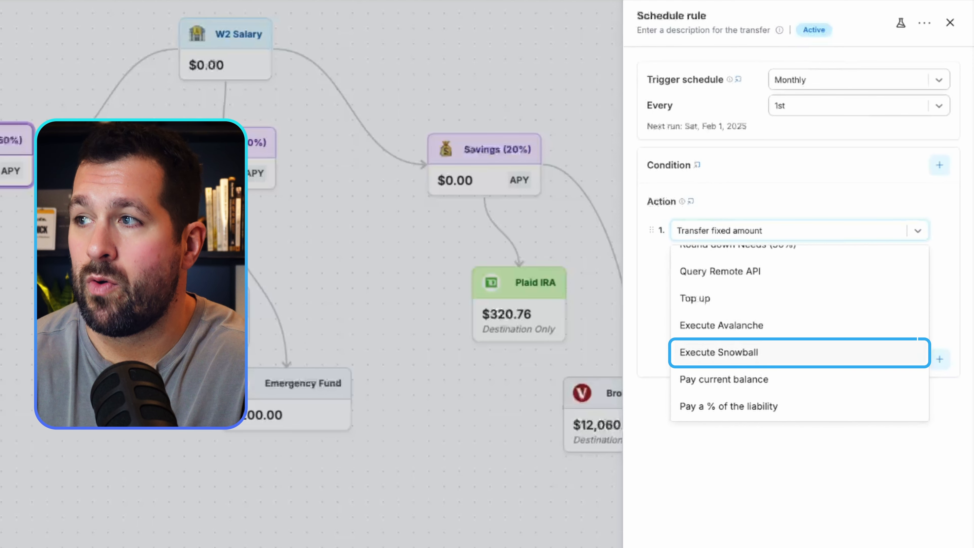
scroll(799, 334, "down", 1)
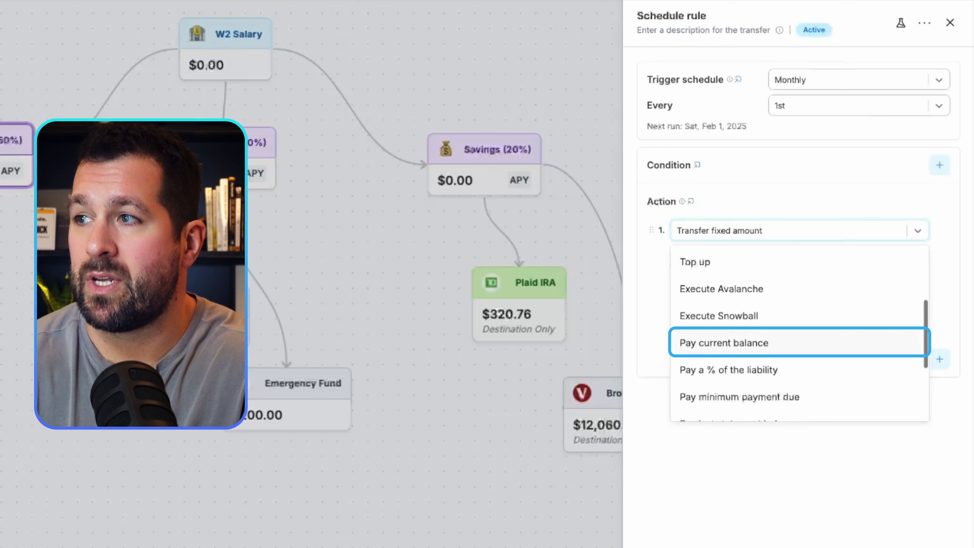
scroll(799, 334, "down", 2)
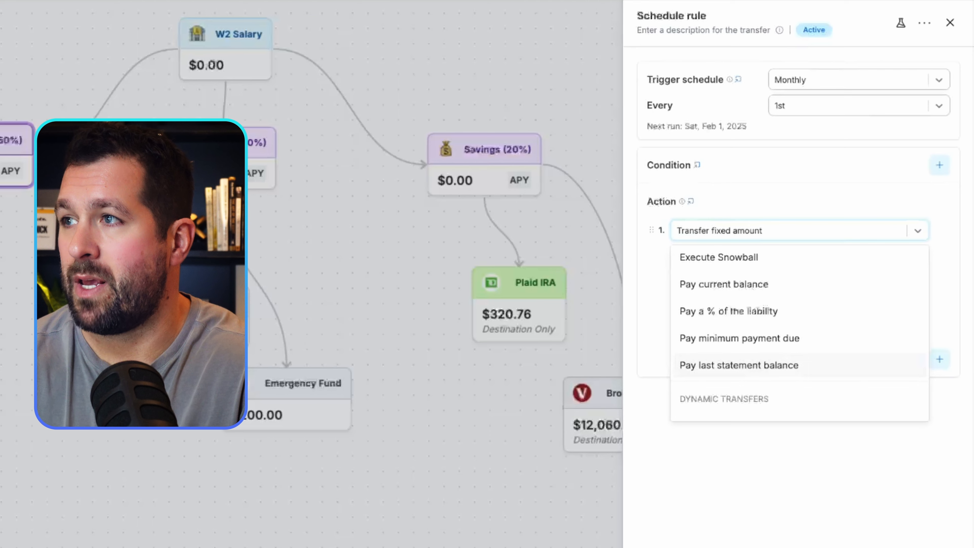
left_click(739, 366)
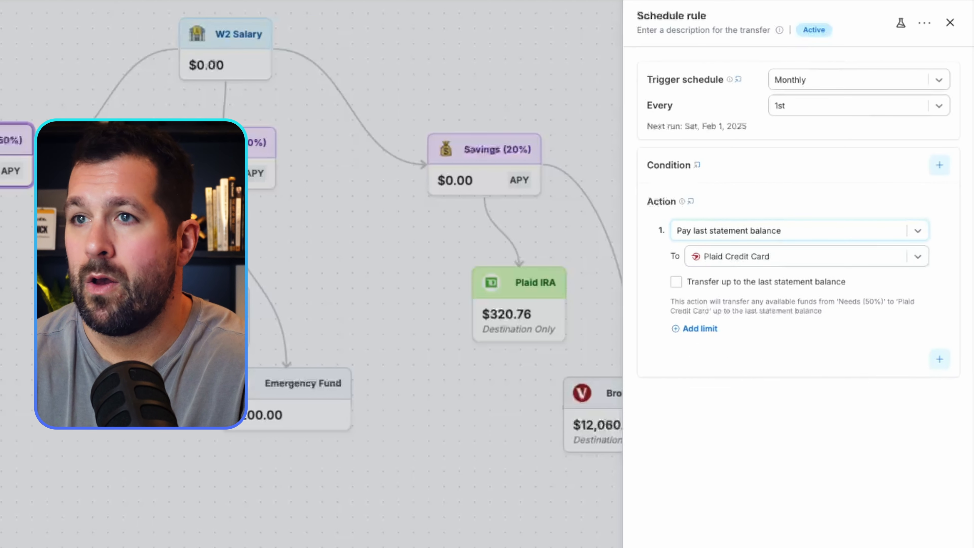
Add a second action transferring a fixed amount of $950 to ATLANTIC MORTGAGE.
left_click(939, 359)
left_click(800, 245)
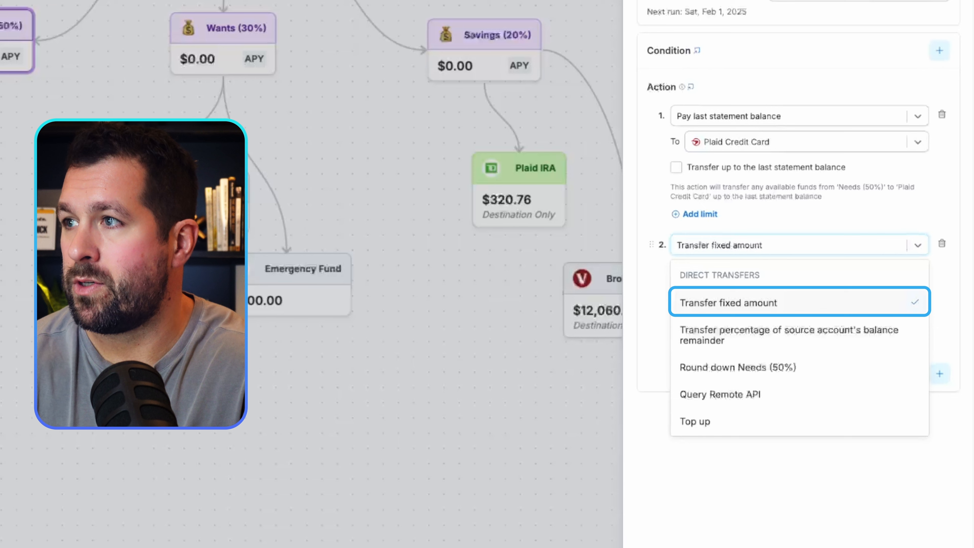
left_click(799, 303)
left_click(869, 270)
left_click(861, 335)
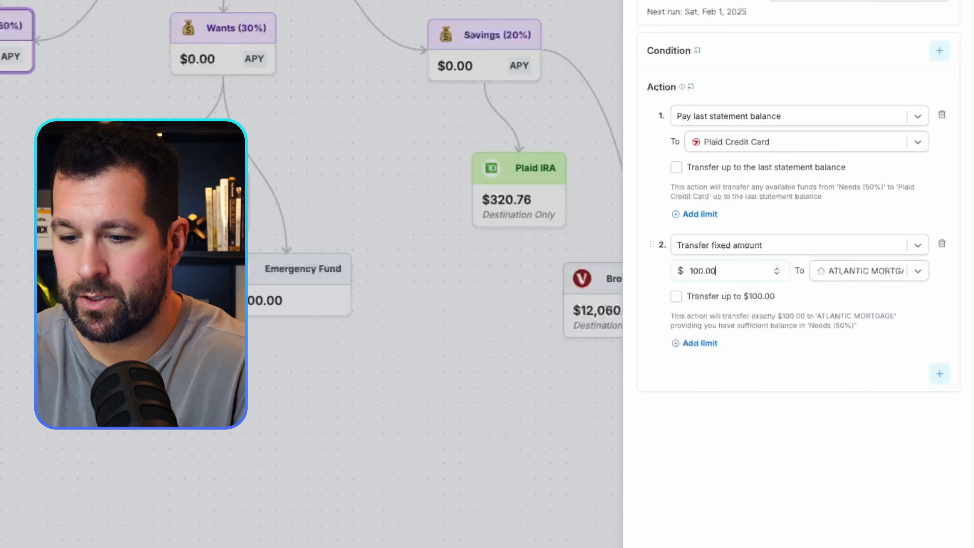
key("ctrl+a")
type("950")
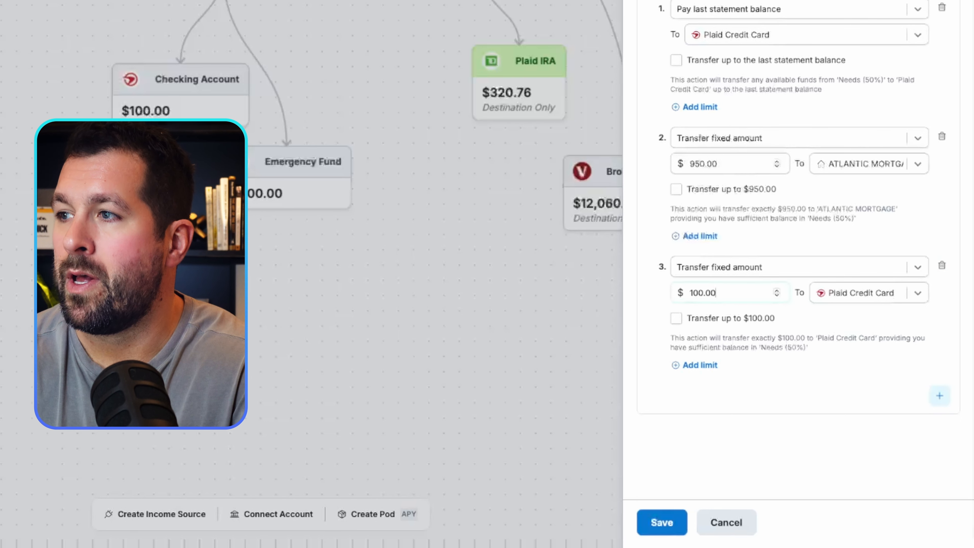
Set the third action to Execute Snowball using 100% as a percentage of the Needs (50%) balance.
left_click(790, 268)
scroll(799, 351, "down", 5)
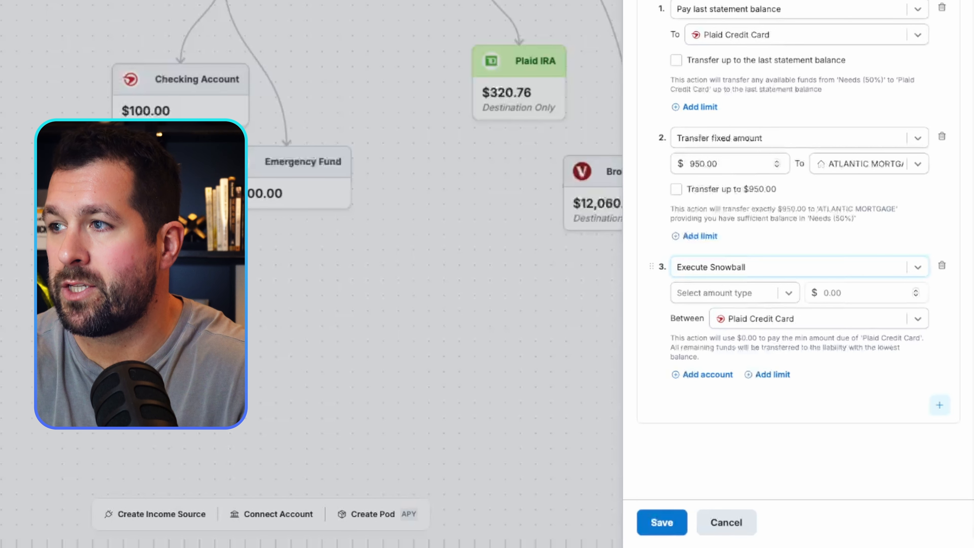
left_click(735, 293)
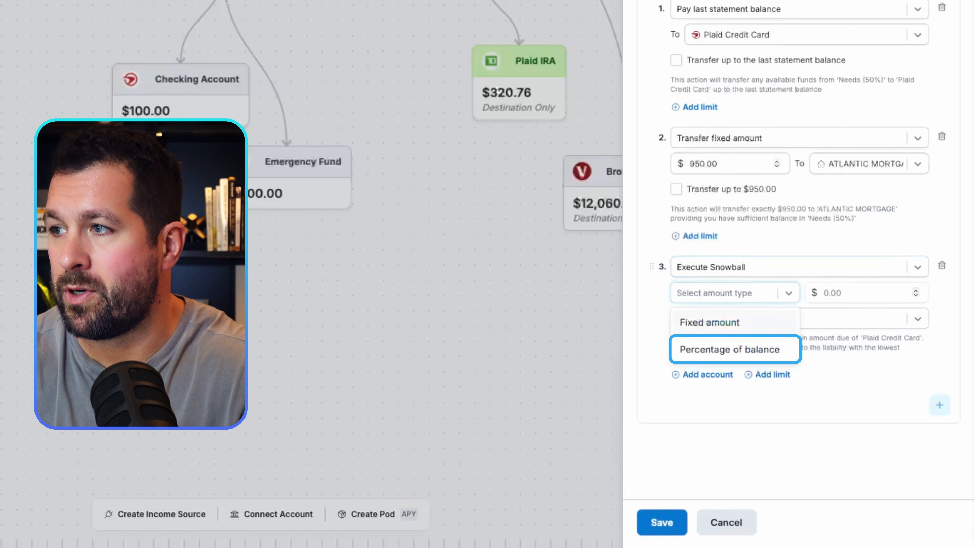
left_click(730, 350)
left_click(858, 293)
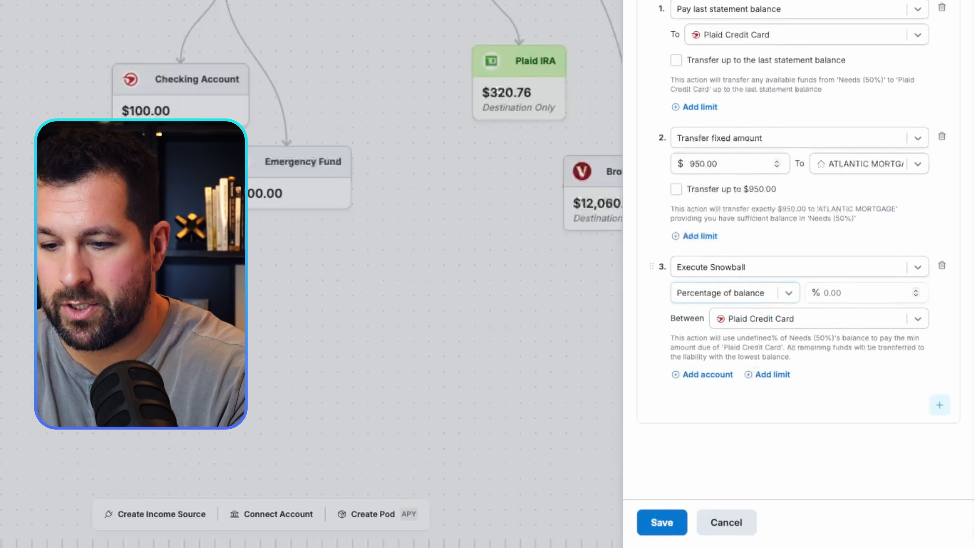
type("100")
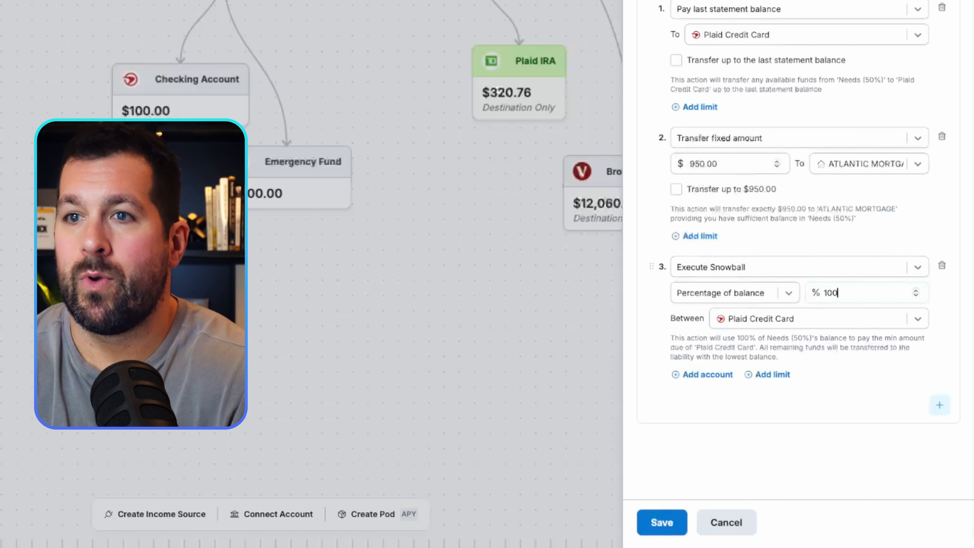
Apply the snowball action between Student Loan and Car Loan, and save the schedule rule.
left_click(818, 319)
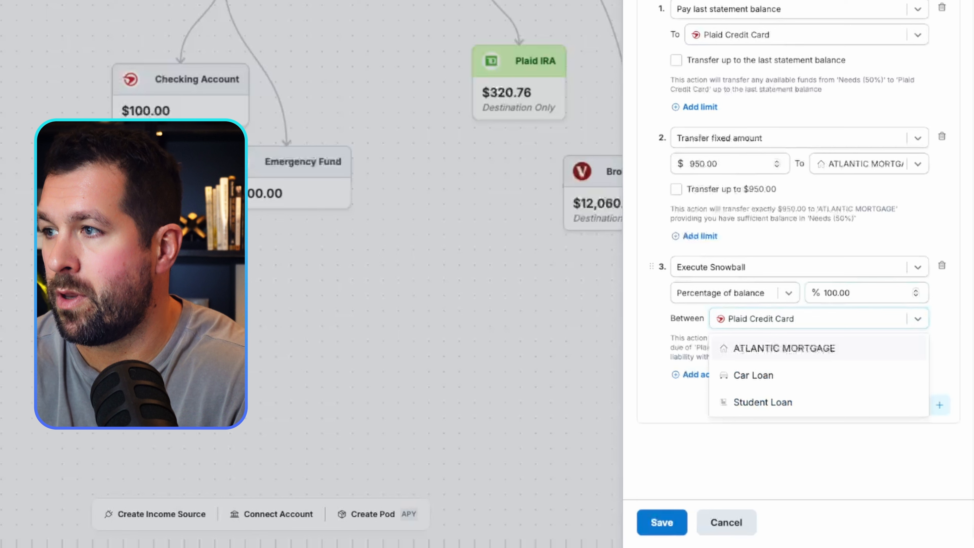
left_click(763, 402)
left_click(706, 374)
left_click(797, 345)
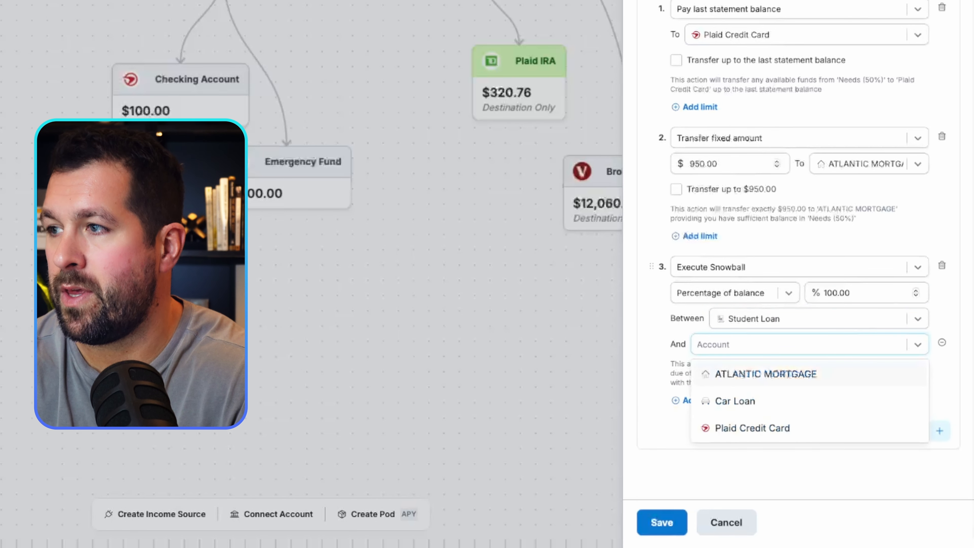
left_click(734, 400)
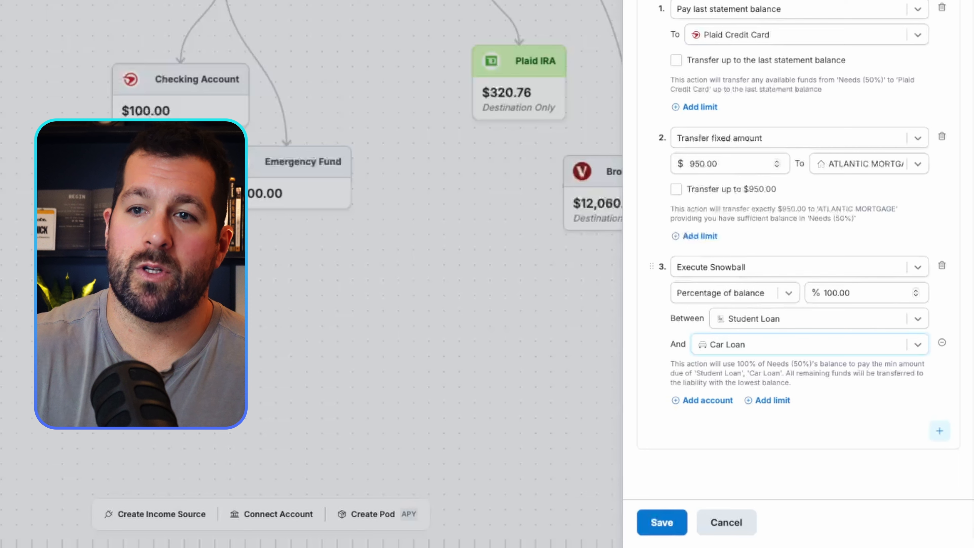
left_click(661, 523)
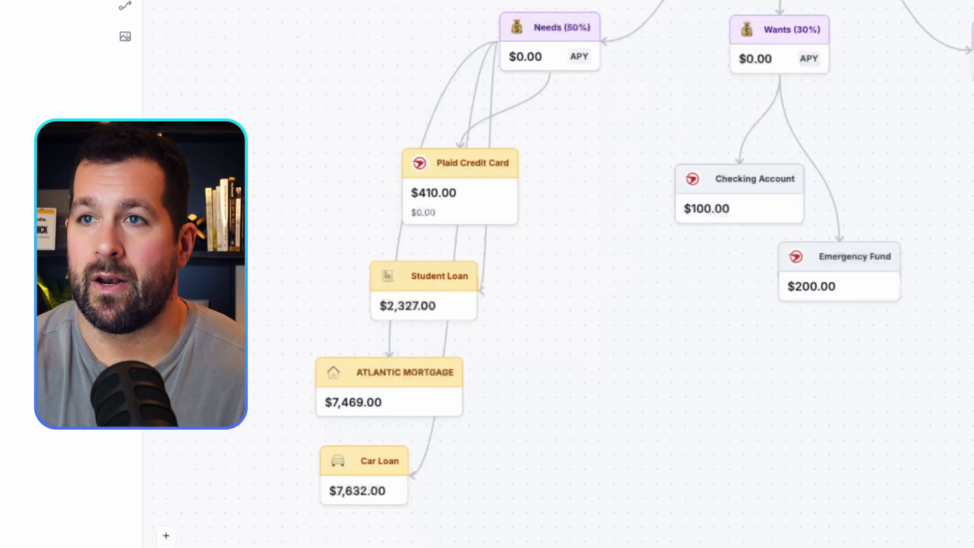
Rearrange the Plaid Credit Card, Student Loan, ATLANTIC MORTGAGE and Car Loan cards so their lines from Needs (50%) run clear of the cards.
left_click_drag(574, 180, 404, 154)
left_click_drag(540, 292, 395, 293)
left_click_drag(499, 389, 392, 392)
left_click_drag(481, 475, 448, 476)
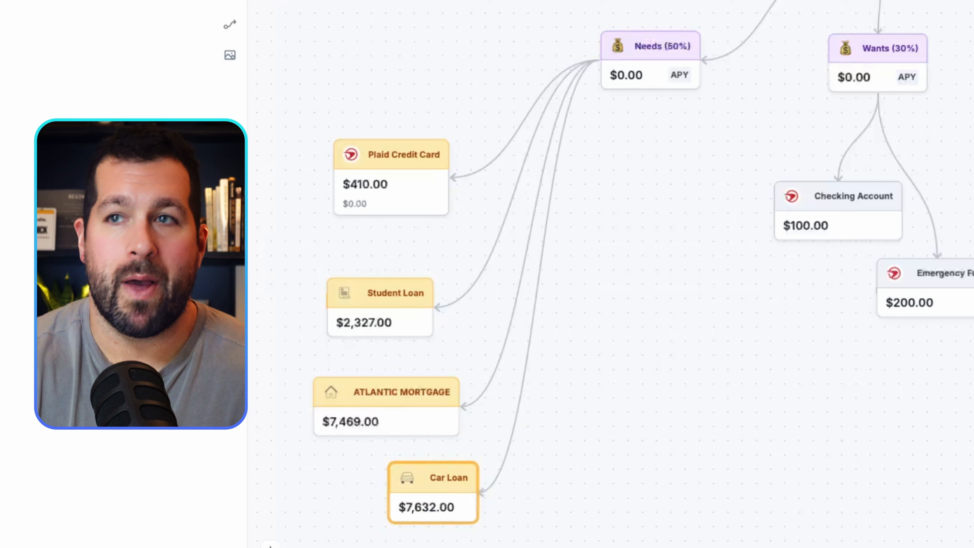